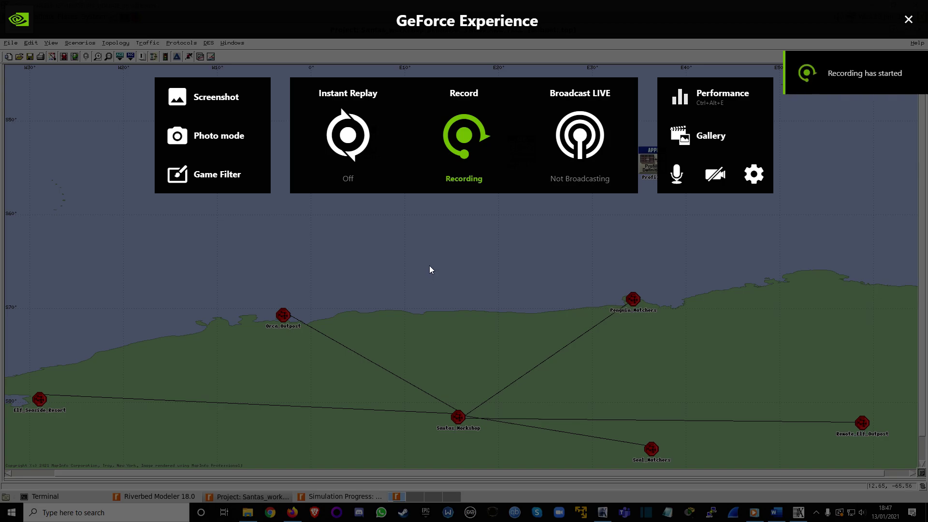
# - Dismiss the overlay and open the Results Browser for the current scenario
pyautogui.click(429, 266)
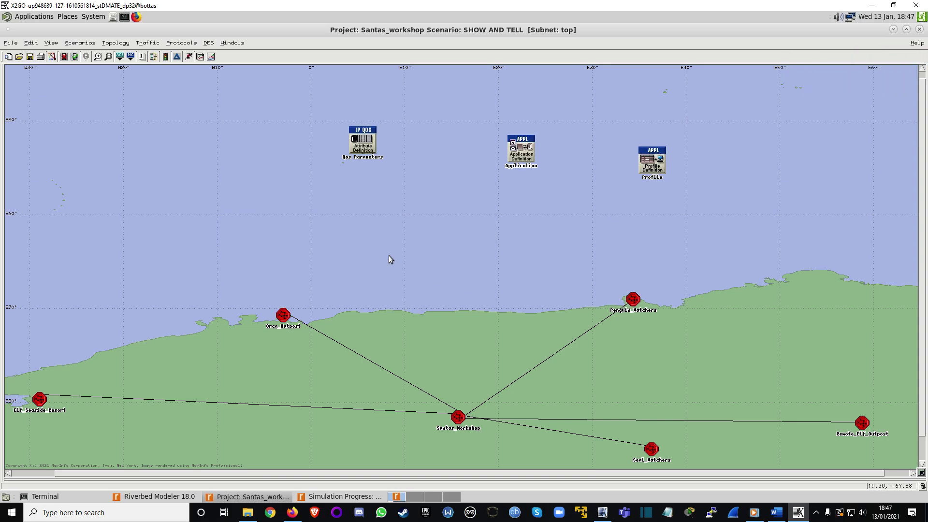
pyautogui.click(200, 57)
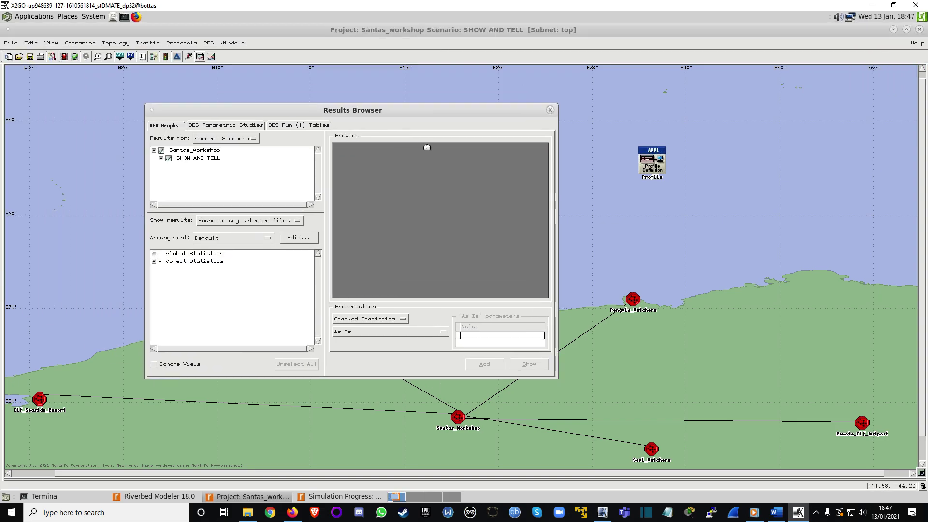
pyautogui.moveTo(427, 147); pyautogui.dragTo(516, 184)
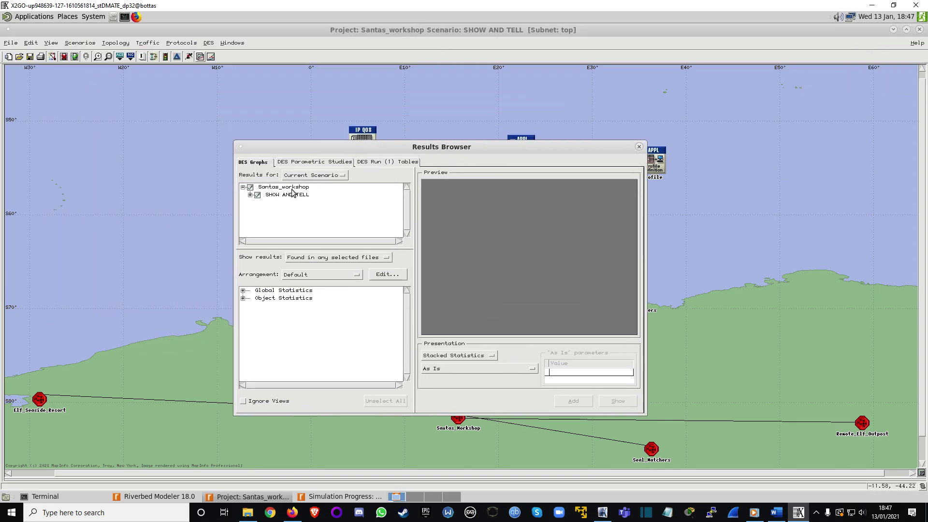
# - Preview DB Entry and DB Query Response Time from Global Statistics as Overlaid Statistics
pyautogui.doubleClick(252, 289)
pyautogui.click(252, 298)
pyautogui.doubleClick(252, 299)
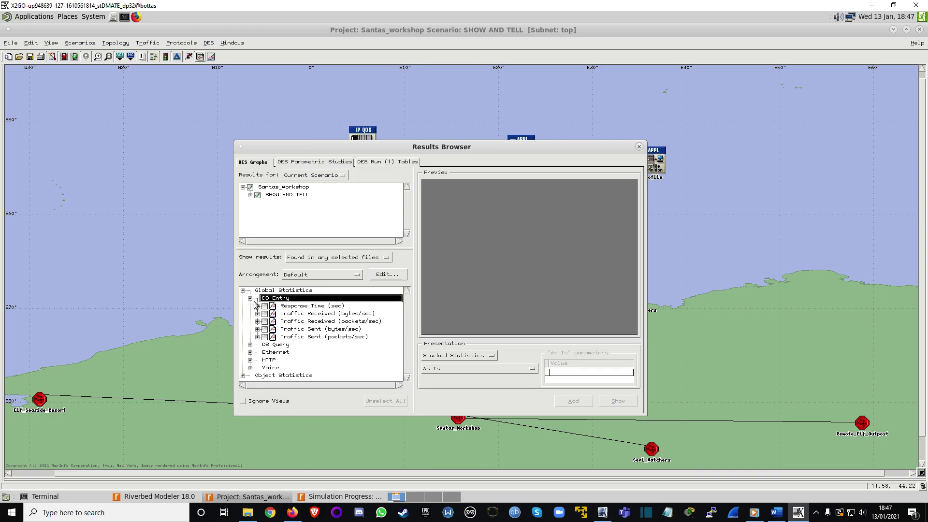
pyautogui.click(264, 306)
pyautogui.click(249, 299)
pyautogui.doubleClick(252, 306)
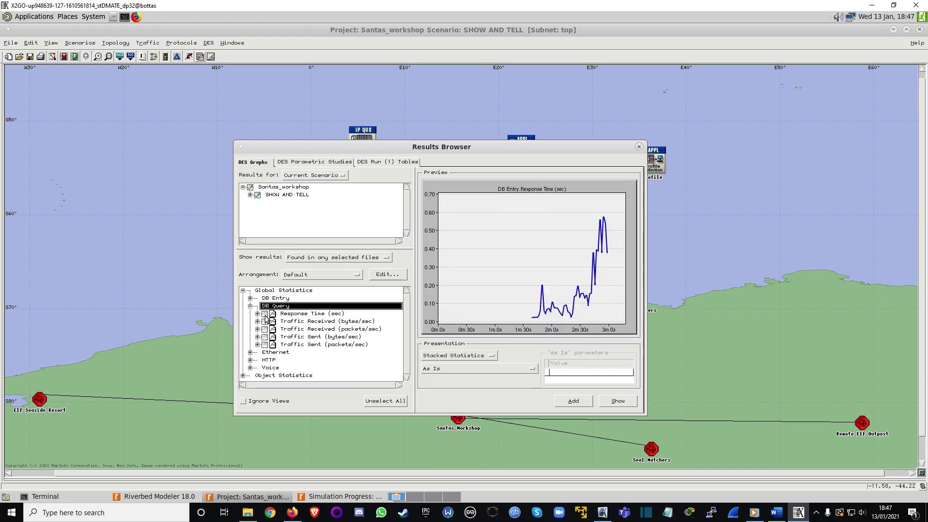
pyautogui.click(265, 314)
pyautogui.click(450, 356)
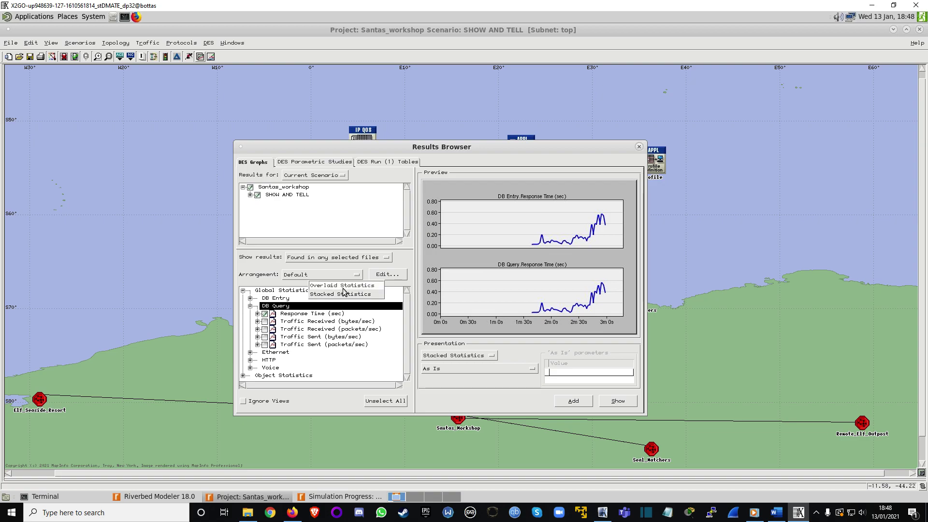
pyautogui.click(343, 286)
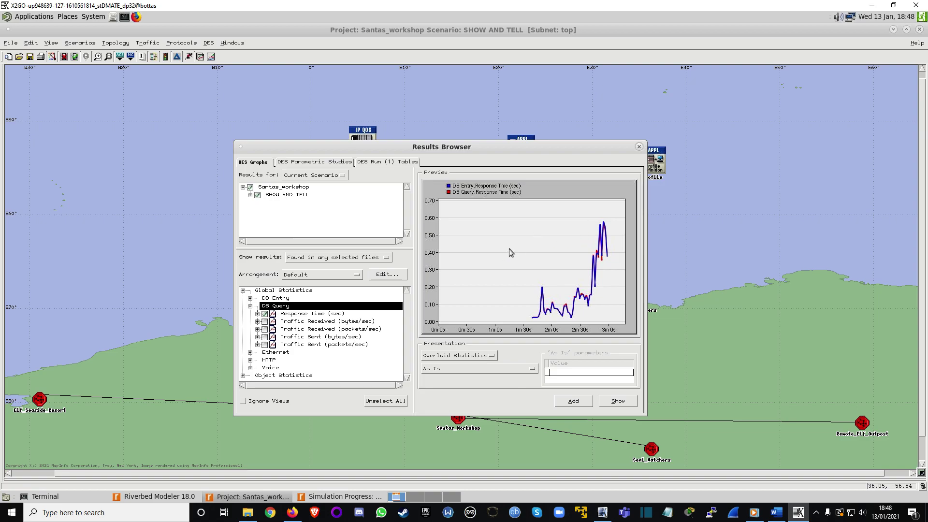
pyautogui.moveTo(478, 153); pyautogui.dragTo(595, 123)
# - Close the Results Browser and duplicate the scenario as SHOW AND TELL QOS1
pyautogui.click(754, 117)
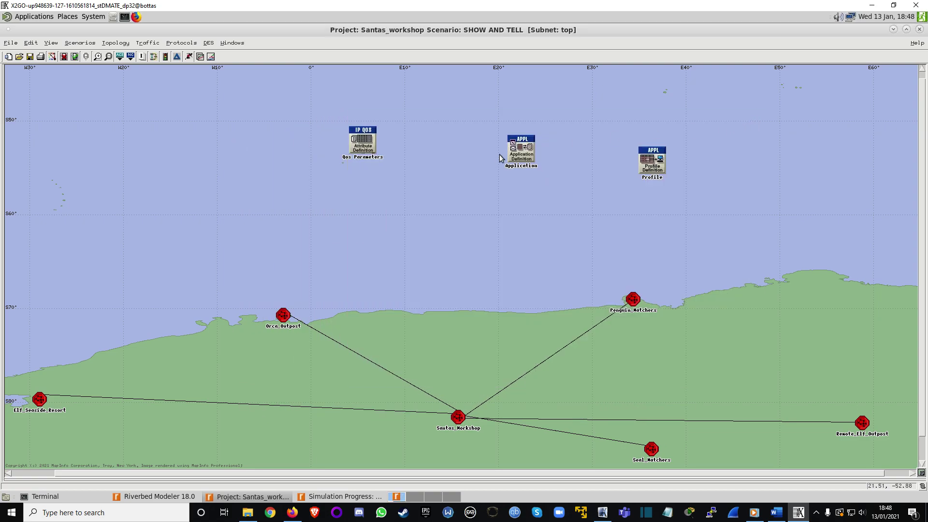
pyautogui.click(80, 43)
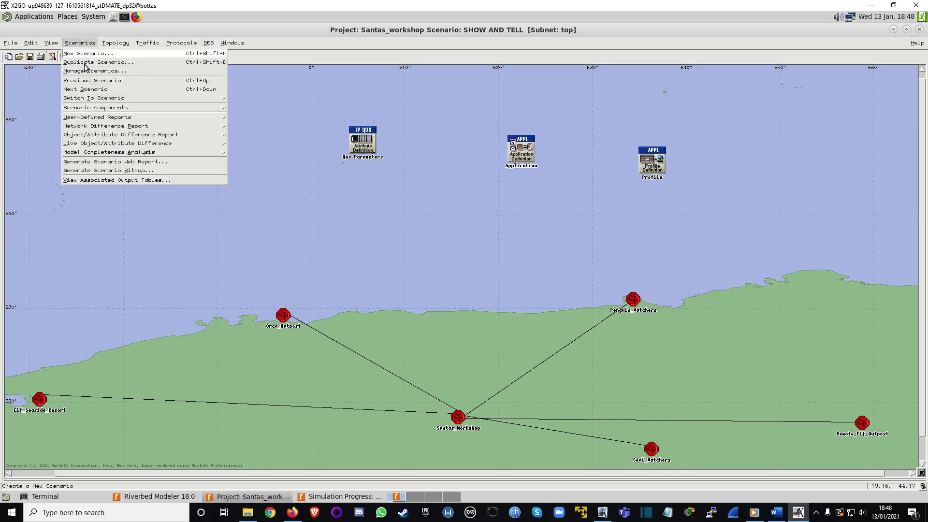
pyautogui.click(84, 64)
pyautogui.click(120, 78)
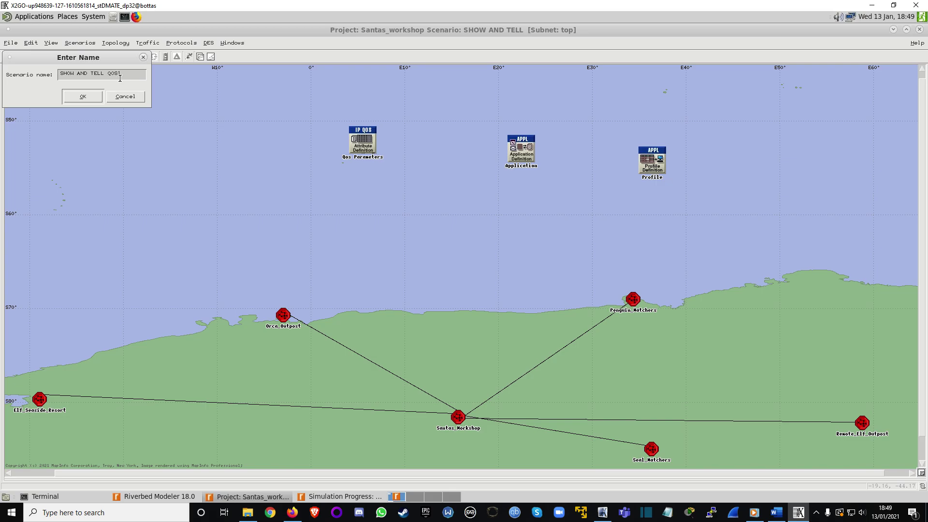
pyautogui.click(94, 99)
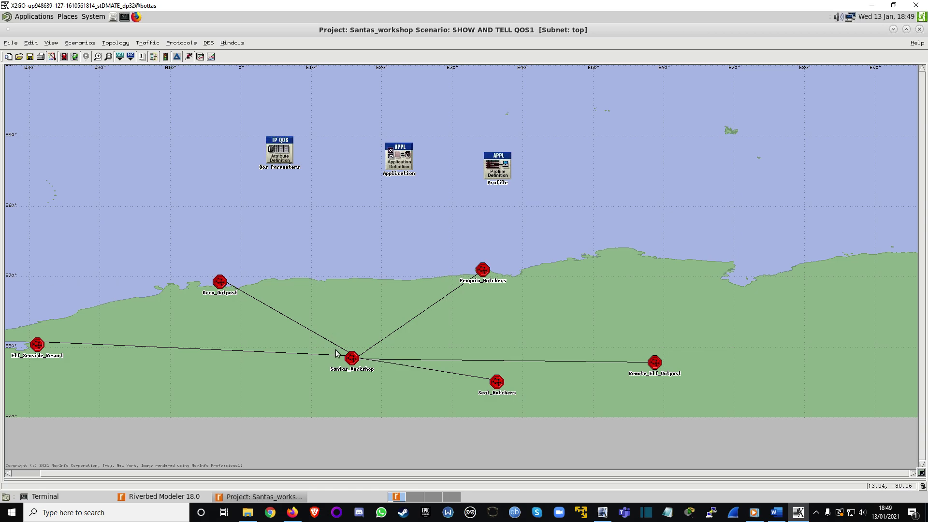
pyautogui.rightClick(499, 172)
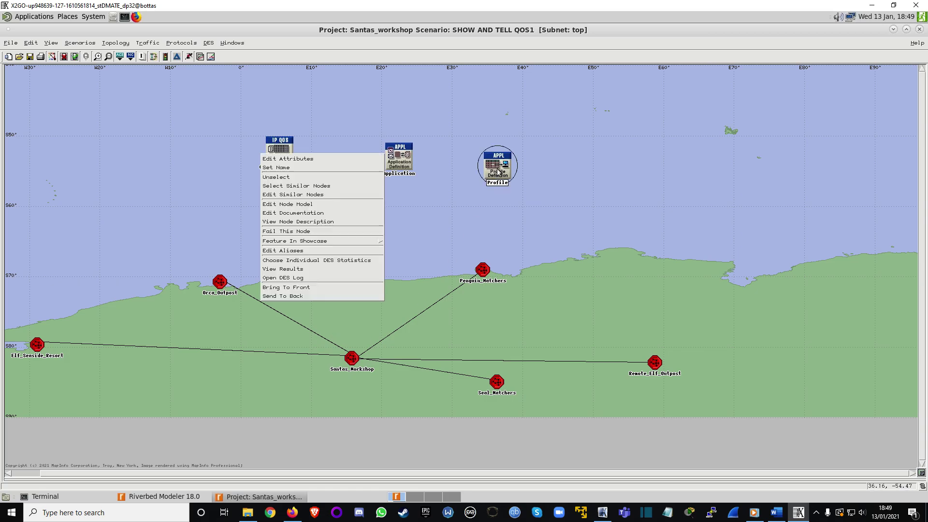
pyautogui.click(290, 158)
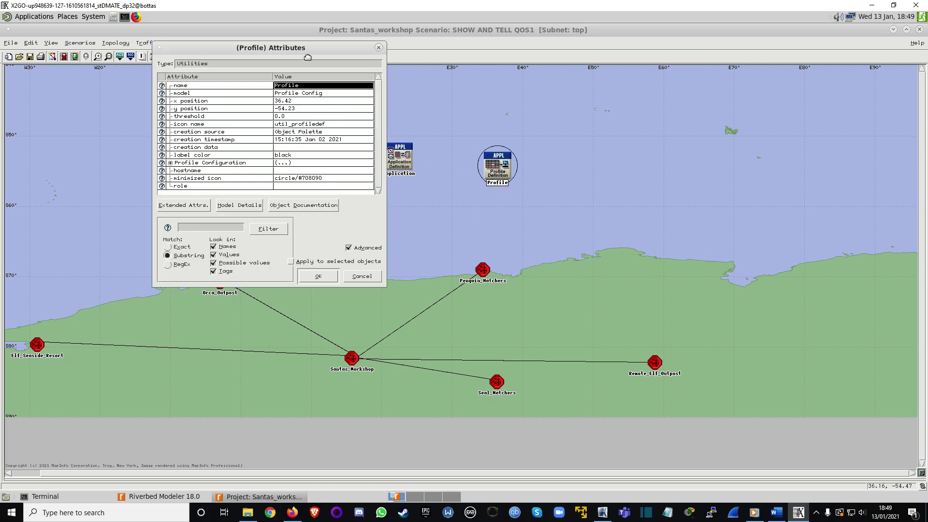
pyautogui.moveTo(304, 55); pyautogui.dragTo(726, 91)
pyautogui.click(592, 198)
pyautogui.scroll(-1, 614, 196)
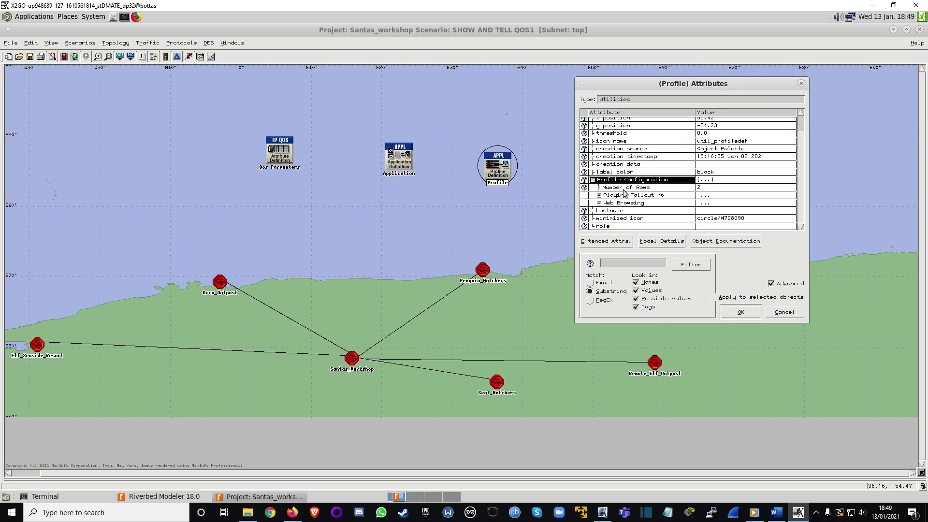
pyautogui.click(599, 196)
pyautogui.scroll(-1, 676, 198)
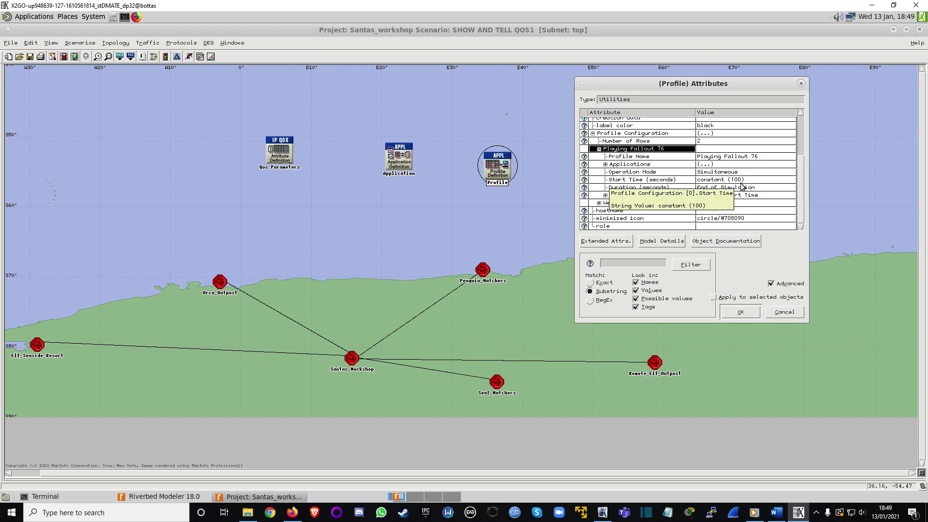
pyautogui.click(191, 59)
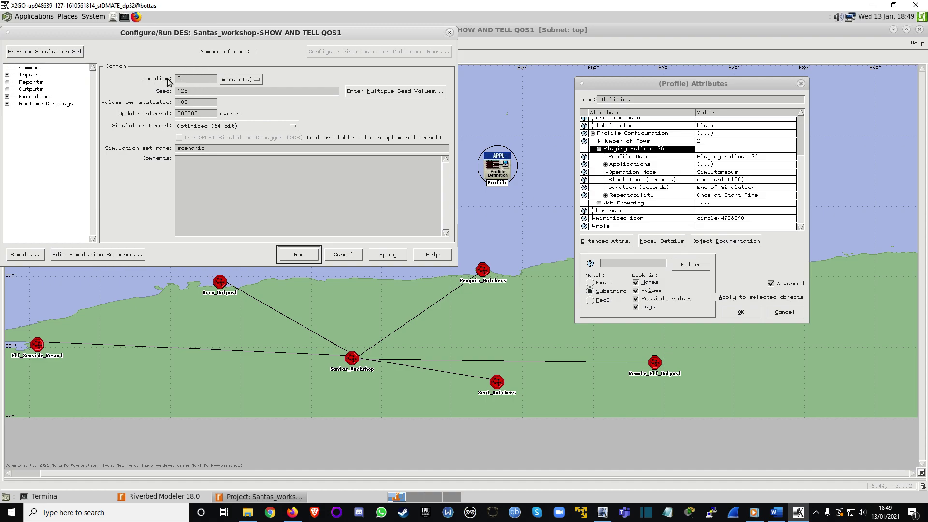
pyautogui.click(449, 32)
pyautogui.click(800, 83)
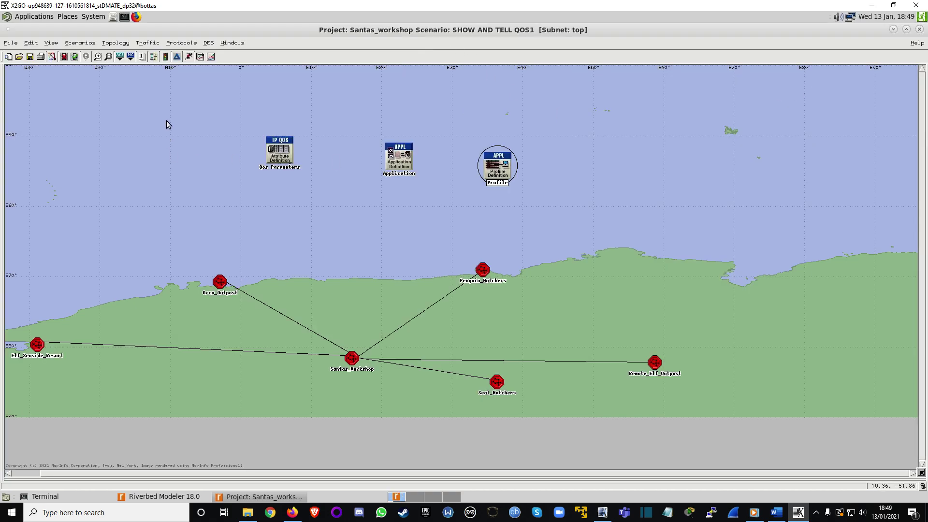
# - Apply FIFO QoS with the FIFO Profile to all connected interfaces
pyautogui.click(171, 44)
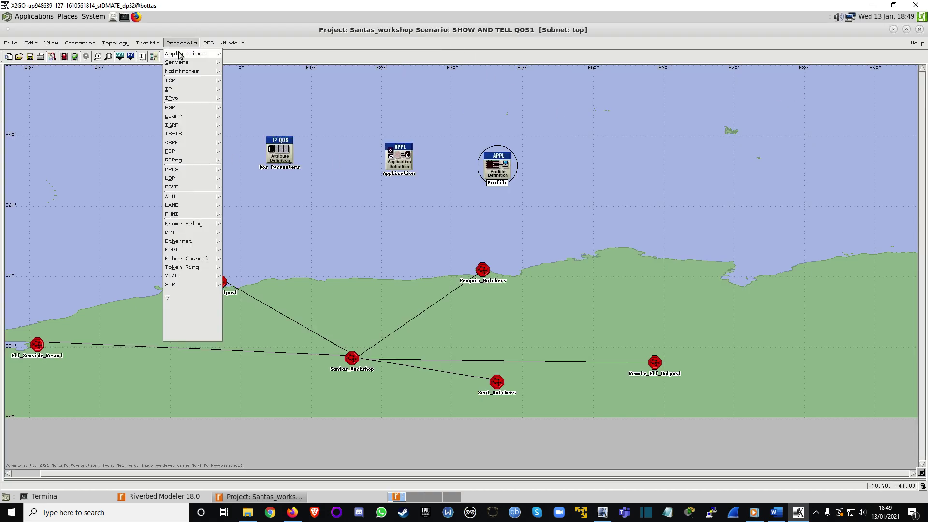
pyautogui.moveTo(182, 92)
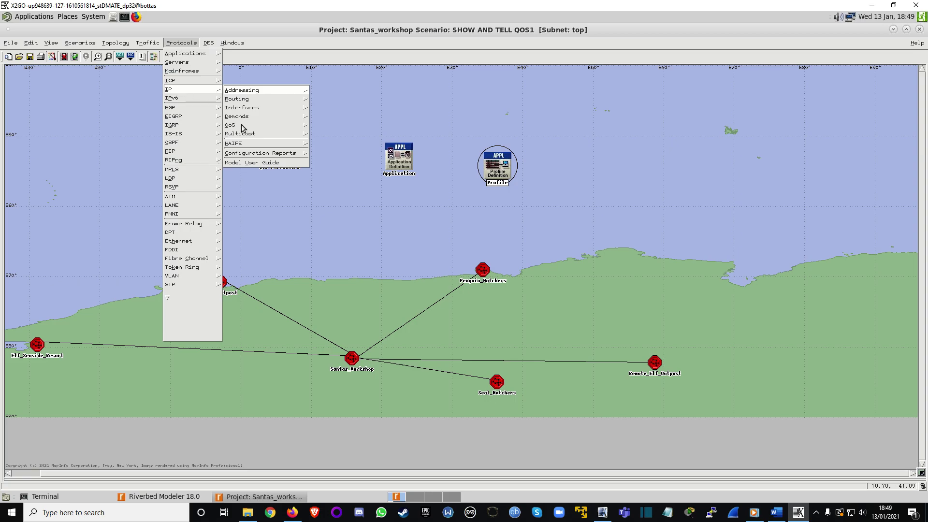
pyautogui.moveTo(247, 127)
pyautogui.click(352, 133)
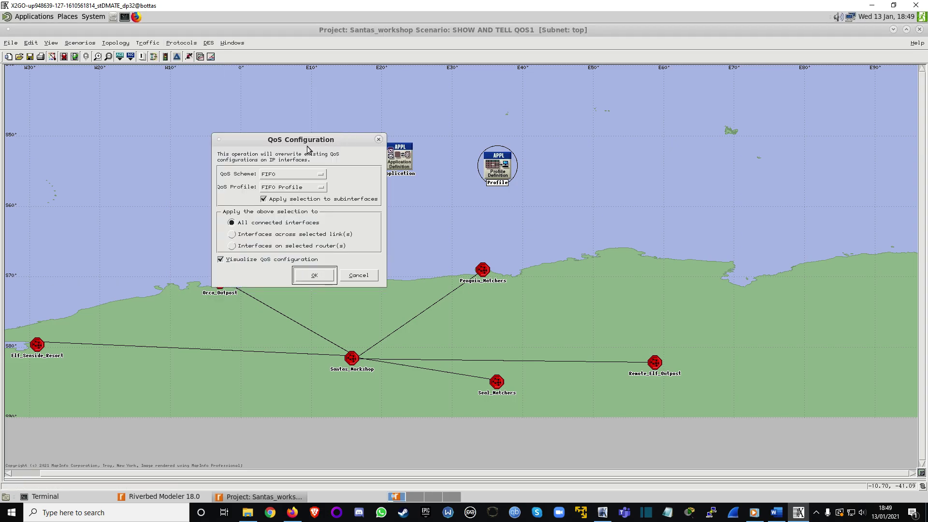
pyautogui.moveTo(306, 145); pyautogui.dragTo(718, 111)
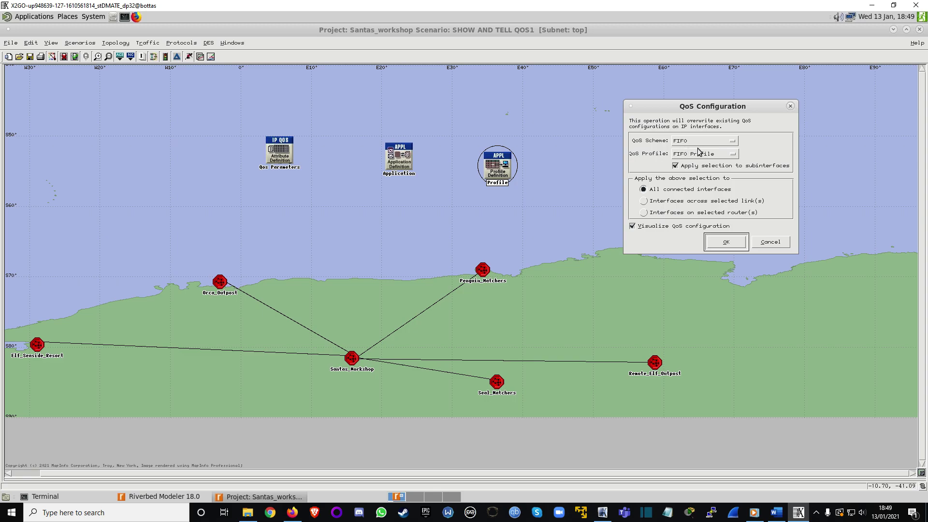
pyautogui.click(726, 242)
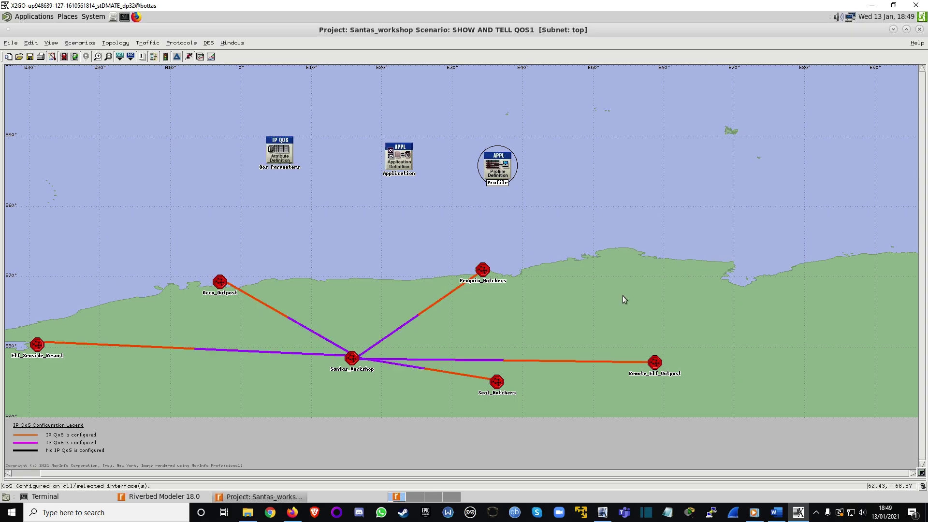
# - Inspect the Santas_Workshop and Seal_Watchers subnets, returning to the top-level map each time
pyautogui.doubleClick(353, 359)
pyautogui.rightClick(424, 268)
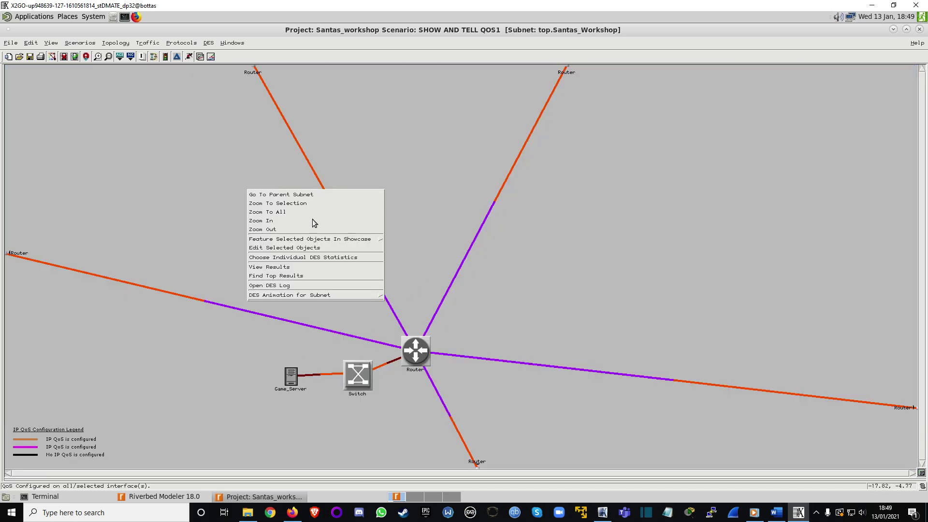
pyautogui.click(284, 194)
pyautogui.doubleClick(497, 382)
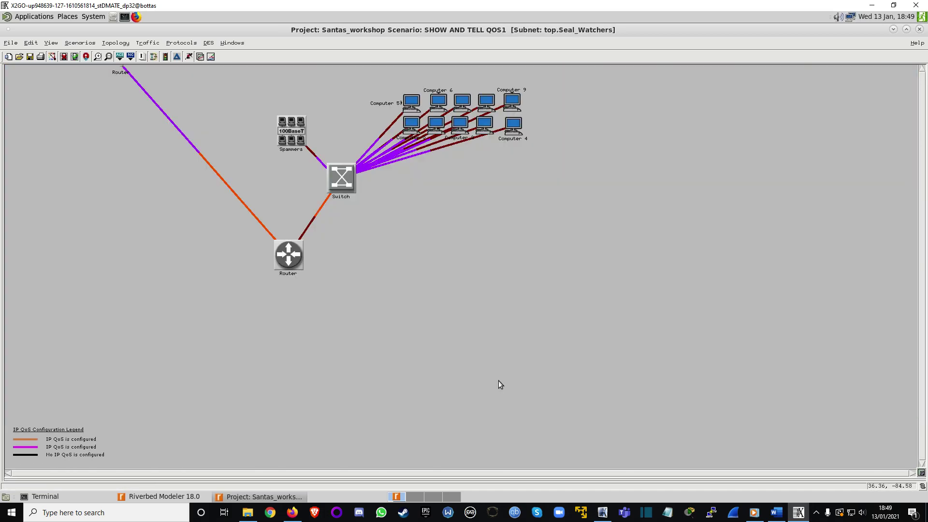
pyautogui.rightClick(393, 261)
pyautogui.click(304, 199)
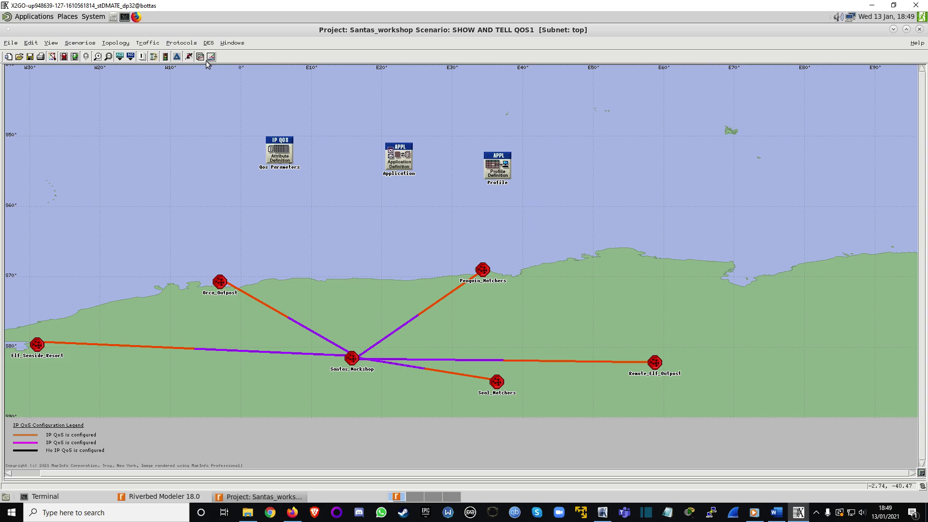
# - Start the 180-second SHOW AND TELL QOS1 simulation run
pyautogui.click(189, 57)
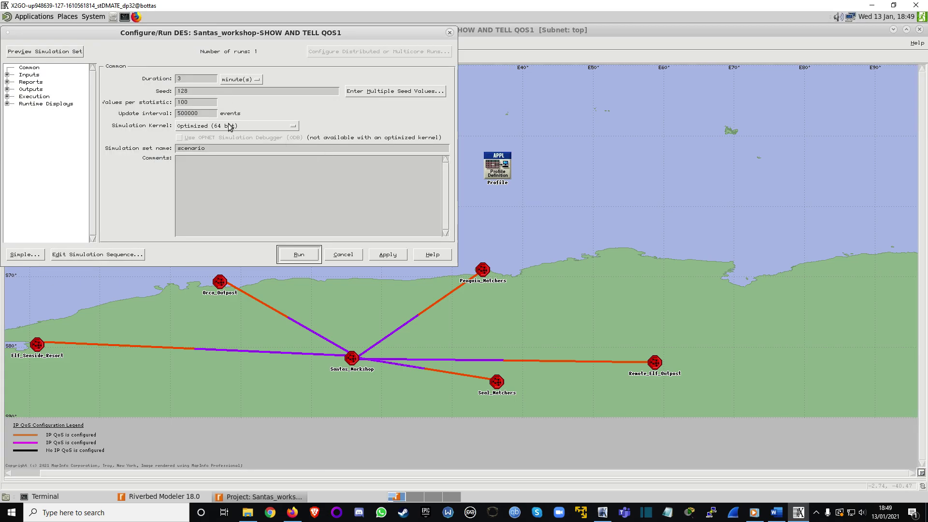
pyautogui.click(297, 255)
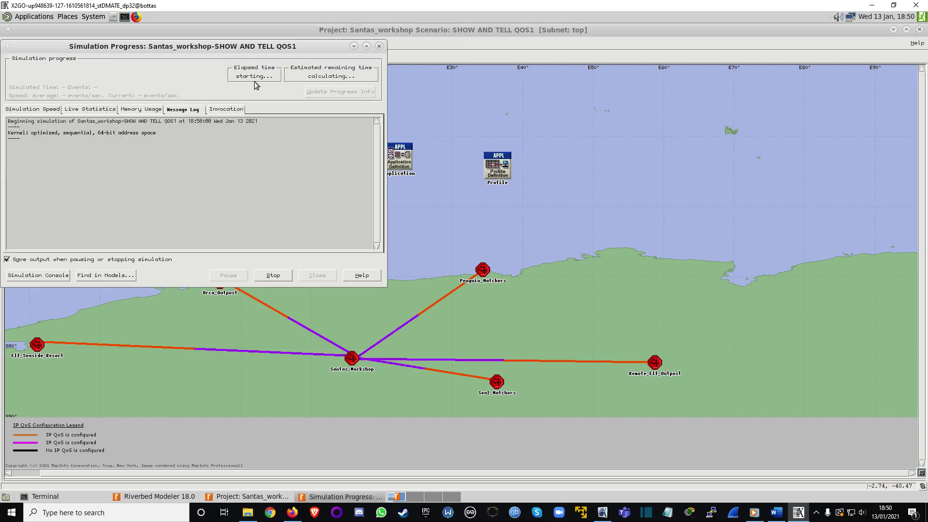
pyautogui.moveTo(242, 48); pyautogui.dragTo(288, 163)
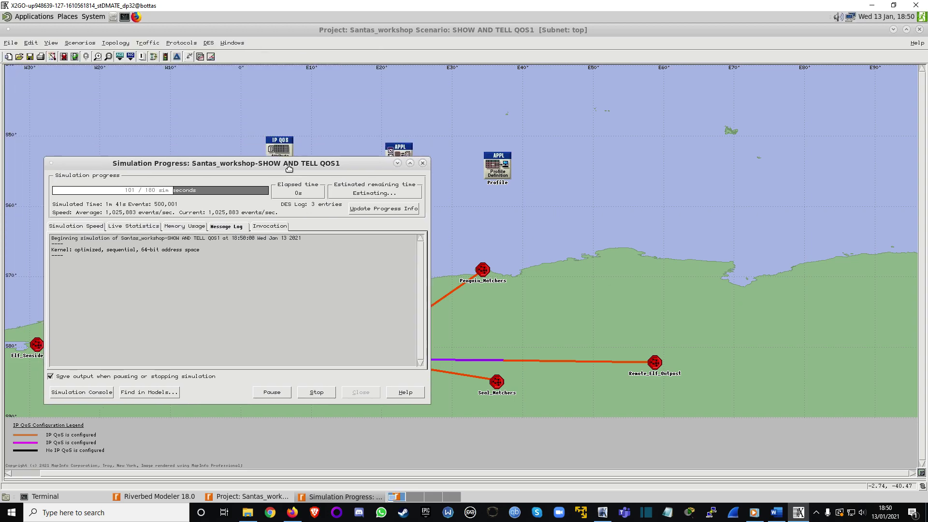
# - Move the IP QoS Parameters node on the map and bring the simulation progress forward
pyautogui.click(289, 138)
pyautogui.moveTo(289, 138); pyautogui.dragTo(459, 110)
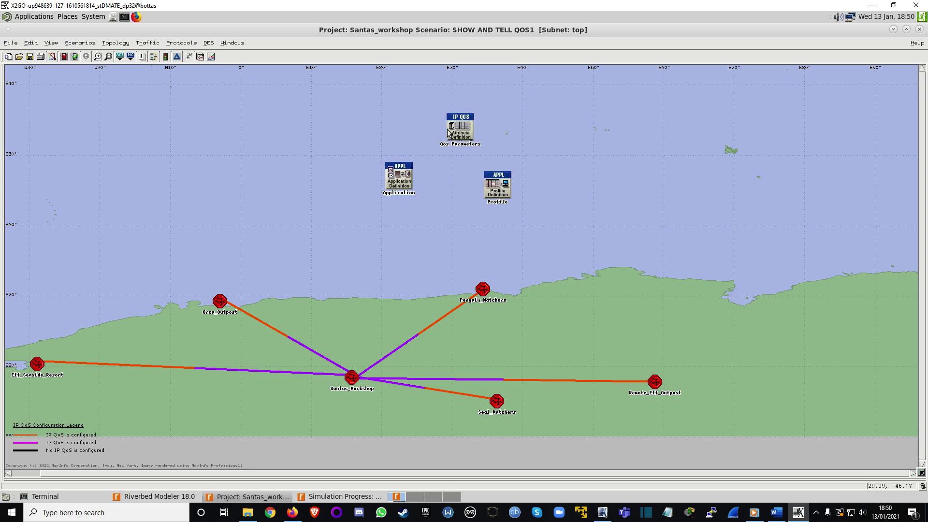
pyautogui.click(347, 497)
pyautogui.moveTo(274, 167); pyautogui.dragTo(768, 159)
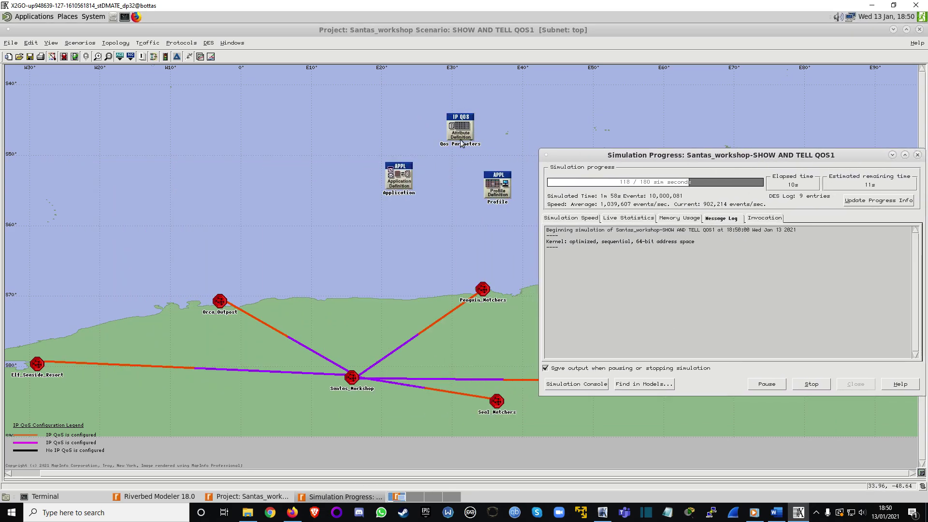
pyautogui.rightClick(458, 132)
pyautogui.click(327, 137)
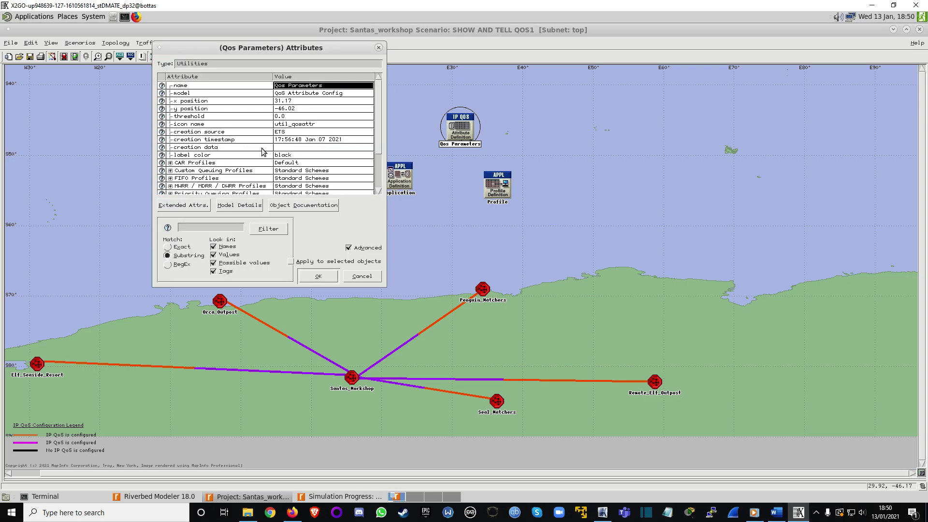
pyautogui.scroll(-3, 227, 168)
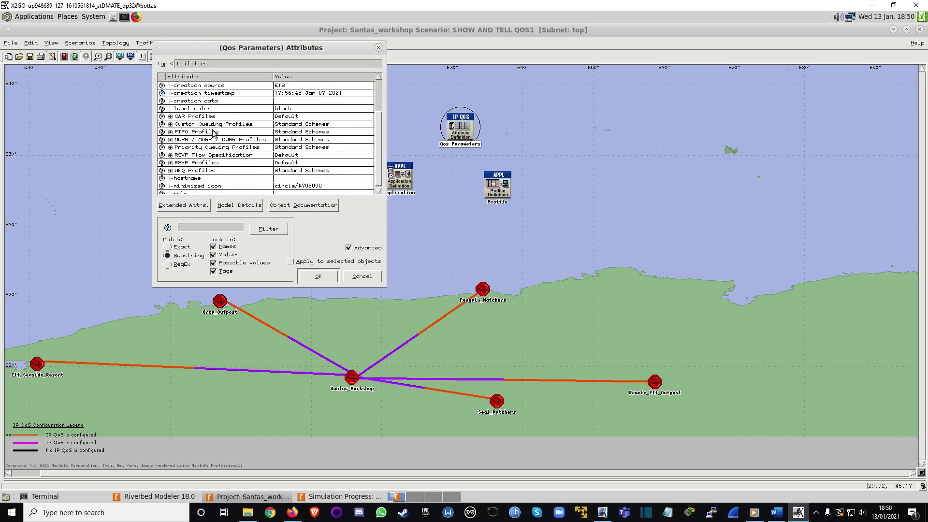
pyautogui.click(170, 133)
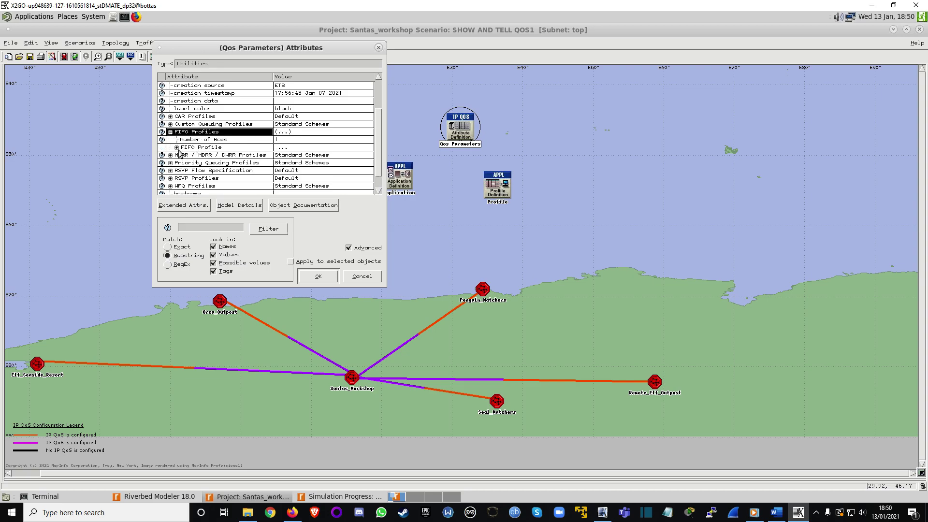
pyautogui.click(177, 148)
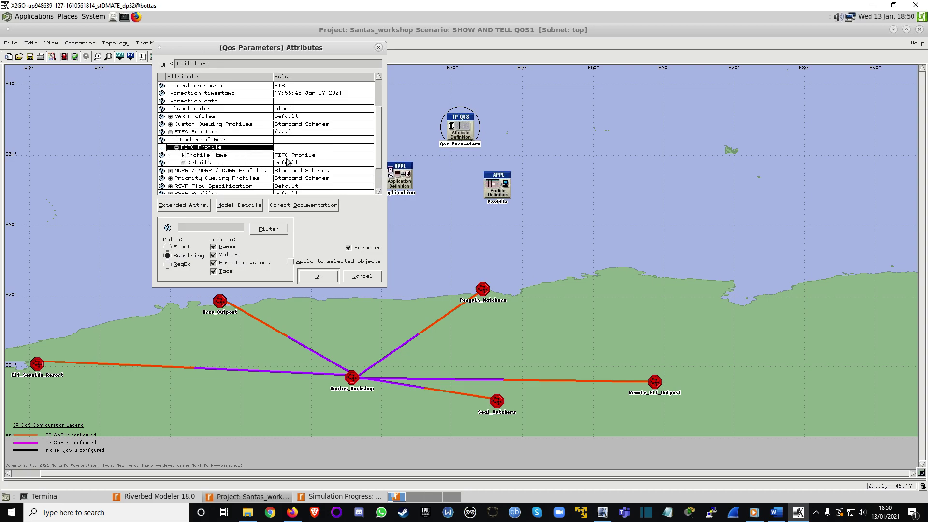
pyautogui.click(183, 163)
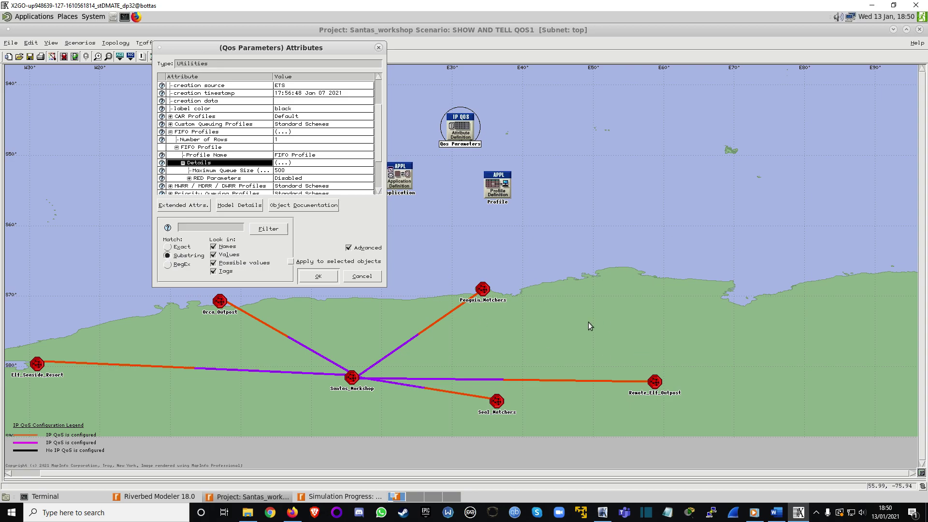
pyautogui.doubleClick(350, 377)
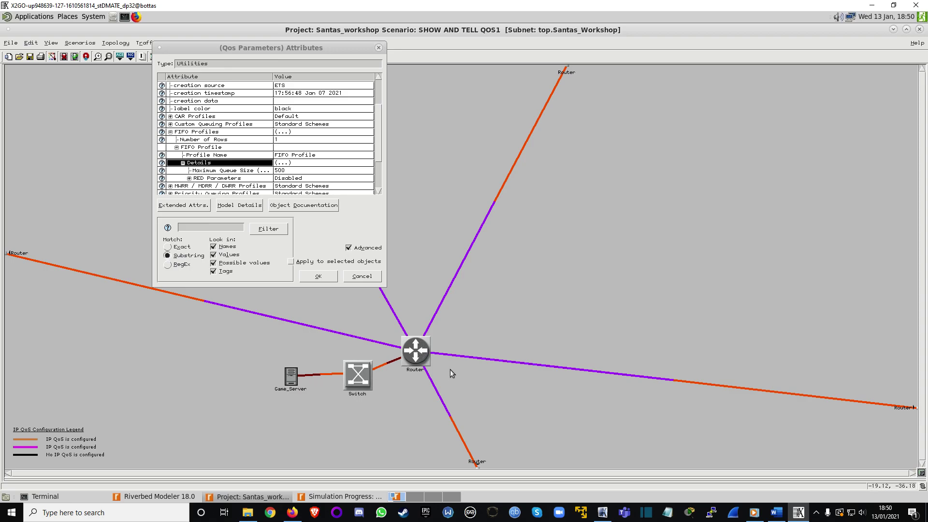
pyautogui.rightClick(327, 236)
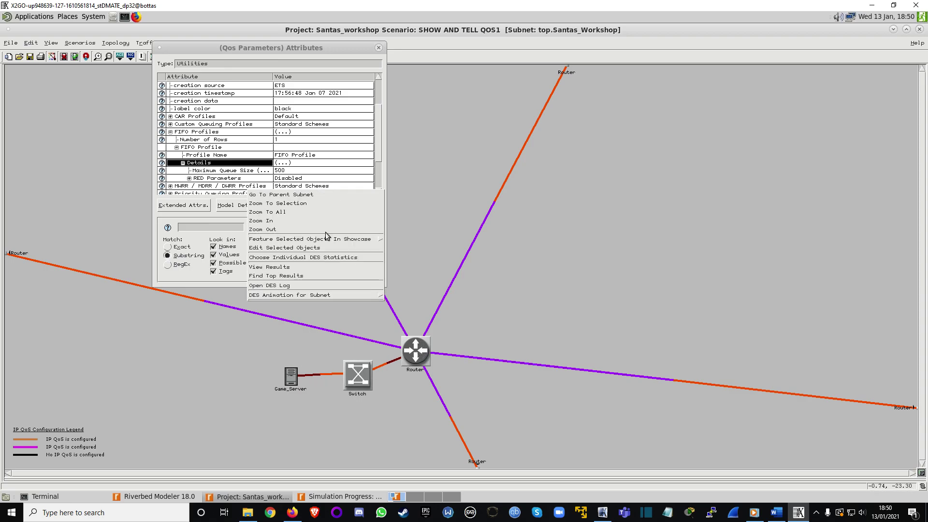
pyautogui.click(300, 194)
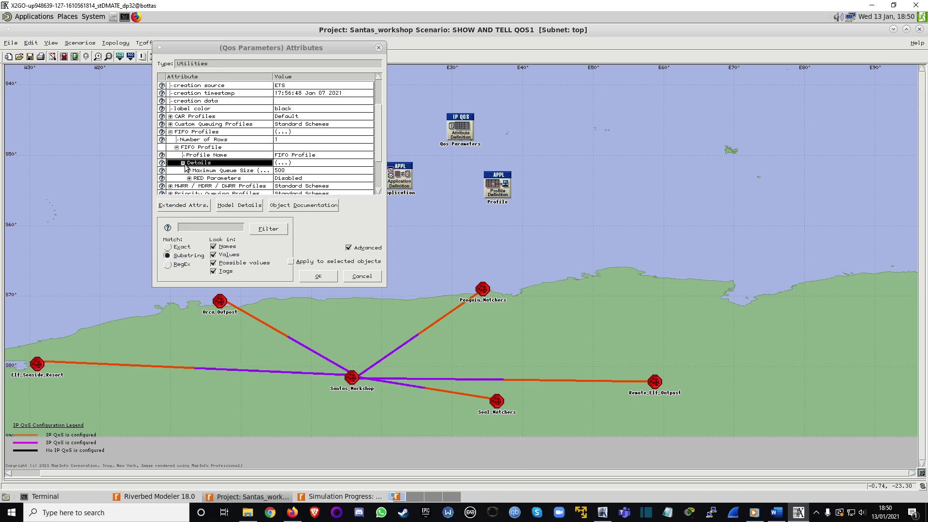
pyautogui.click(176, 148)
pyautogui.click(170, 132)
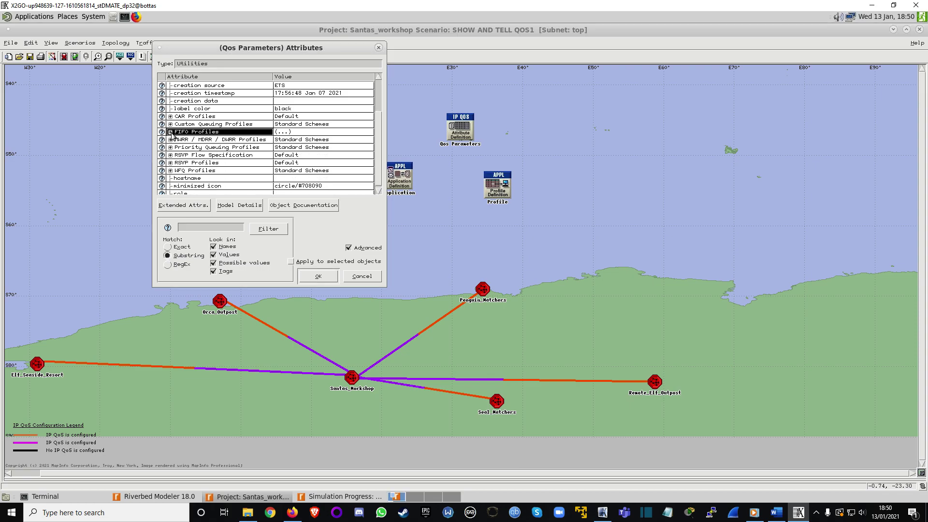
pyautogui.click(338, 496)
pyautogui.moveTo(702, 161); pyautogui.dragTo(623, 127)
pyautogui.moveTo(350, 52); pyautogui.dragTo(330, 133)
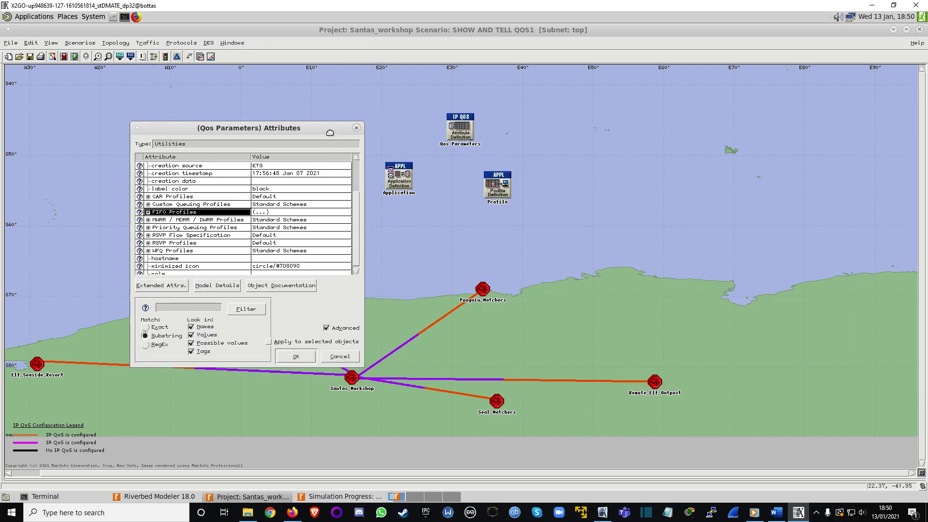
pyautogui.click(357, 128)
pyautogui.rightClick(386, 242)
pyautogui.click(311, 179)
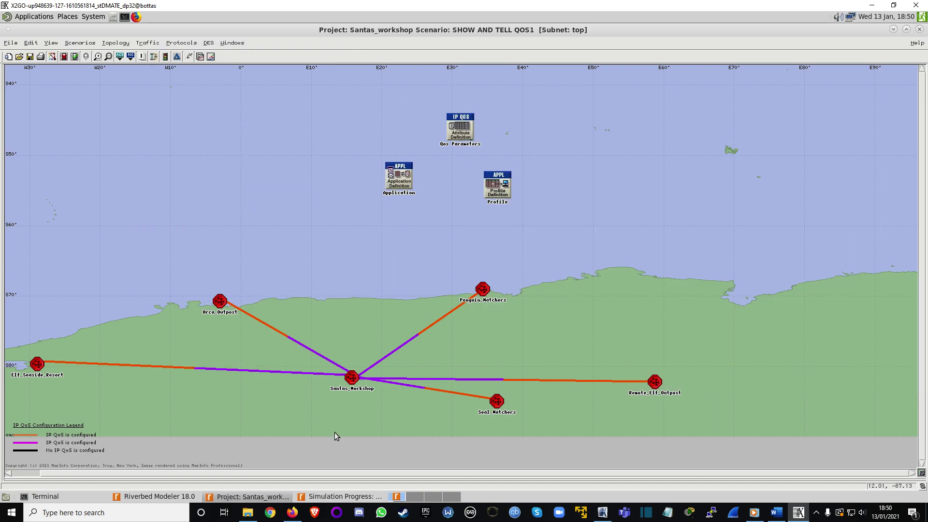
# - Open the finished simulation's results for the Current Project and include the SHOW AND TELL scenario
pyautogui.click(355, 495)
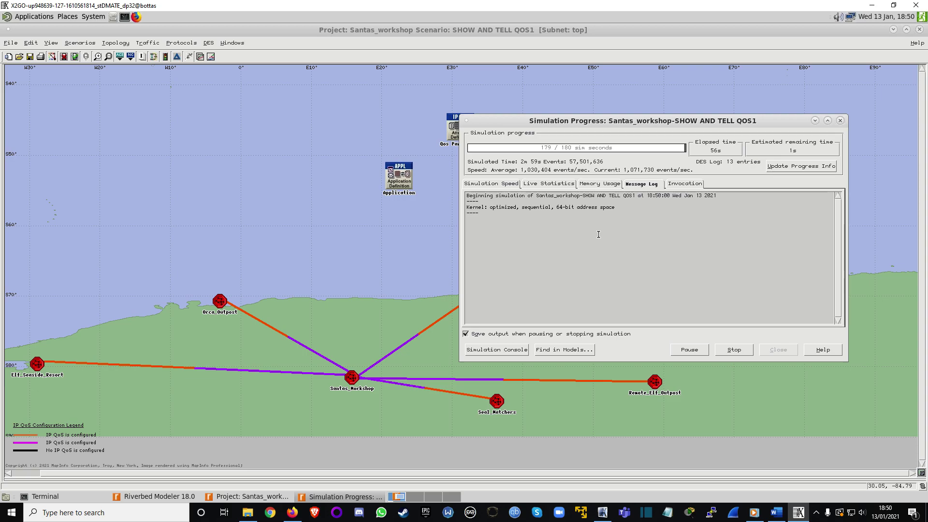
pyautogui.click(479, 203)
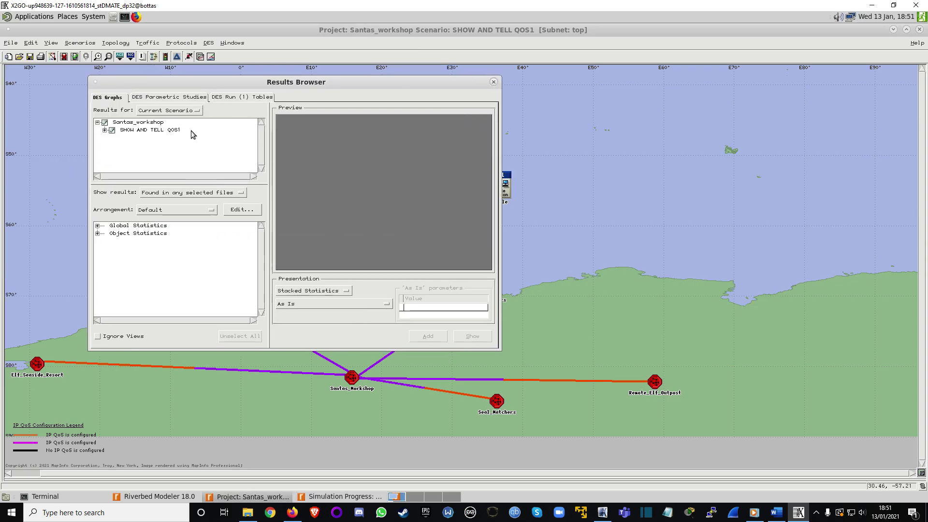
pyautogui.click(160, 111)
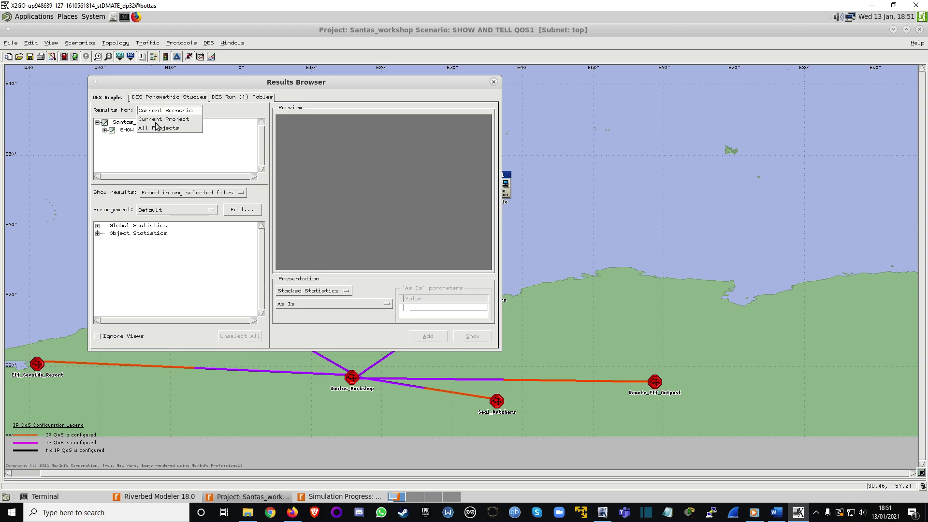
pyautogui.click(158, 121)
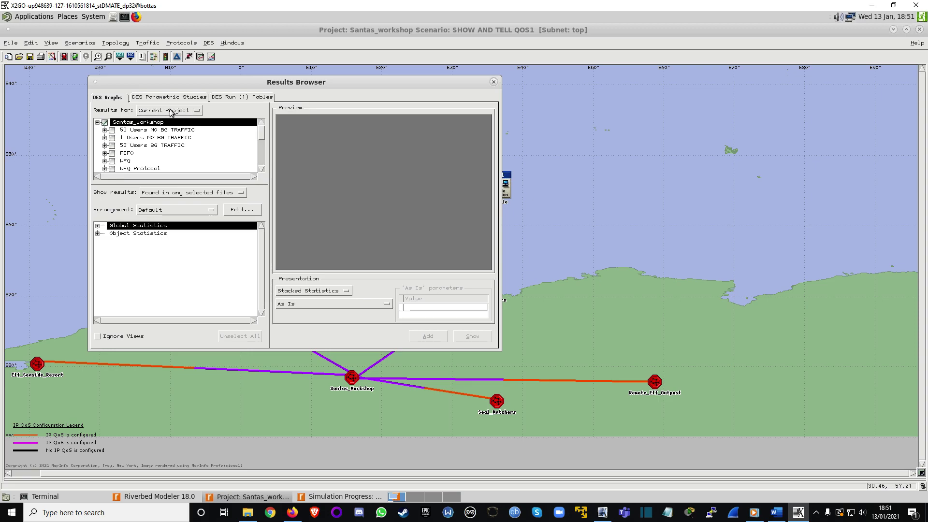
pyautogui.scroll(-5, 140, 150)
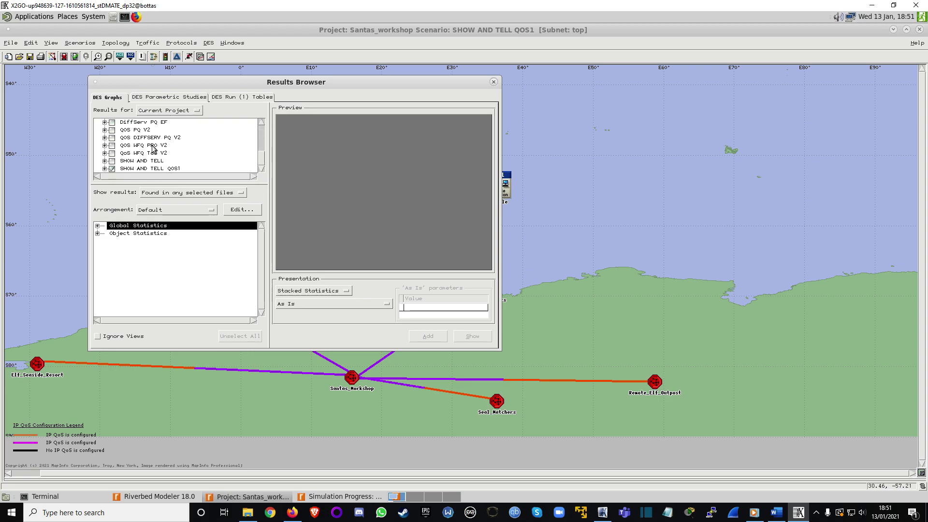
pyautogui.click(112, 160)
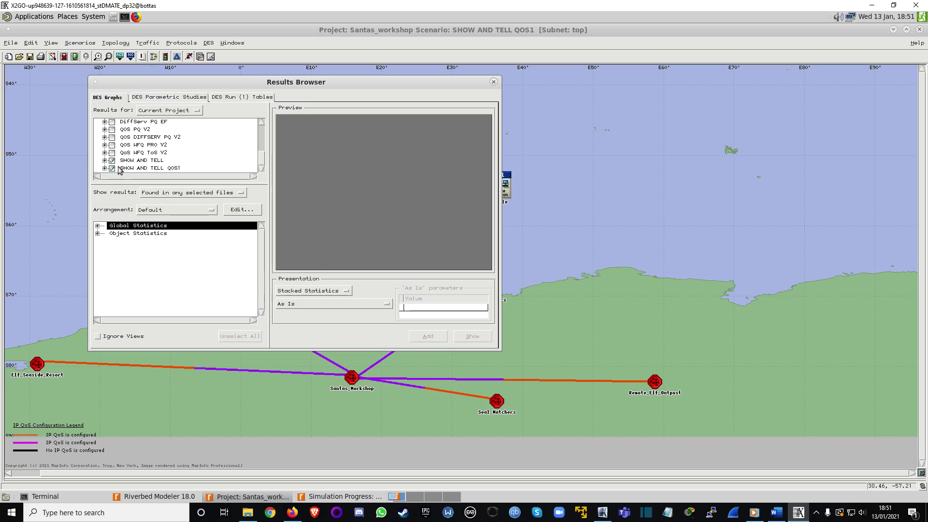
# - Preview only DB Entry Response Time for both scenarios as Overlaid Statistics
pyautogui.click(97, 225)
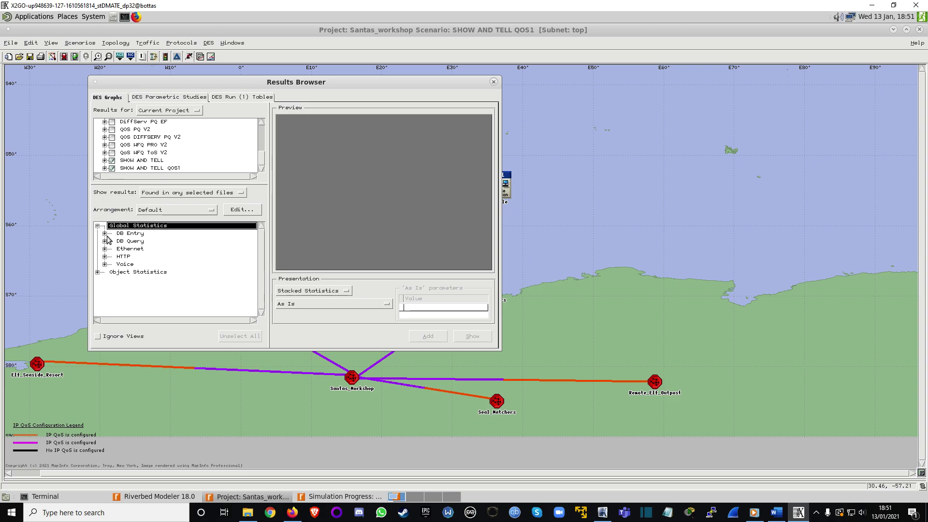
pyautogui.click(105, 234)
pyautogui.click(119, 240)
pyautogui.click(105, 234)
pyautogui.click(105, 241)
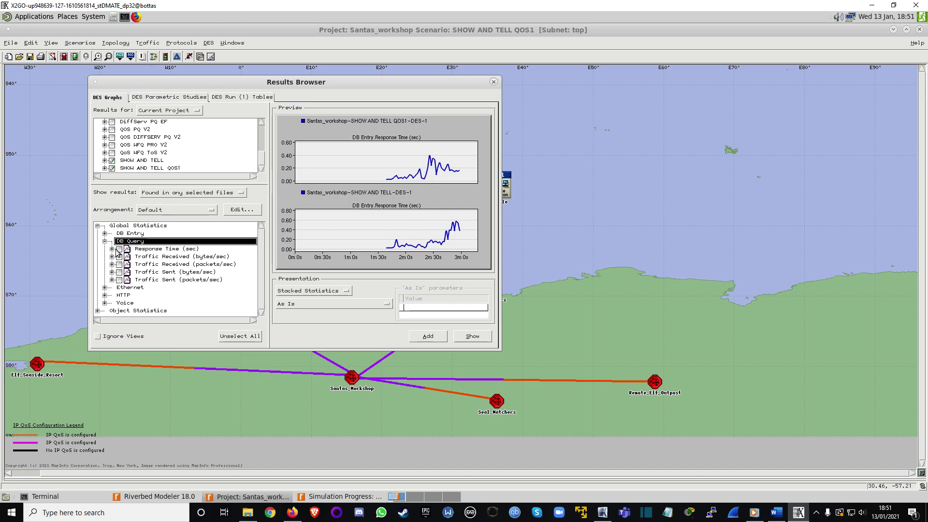
pyautogui.click(119, 249)
pyautogui.click(314, 291)
pyautogui.click(309, 282)
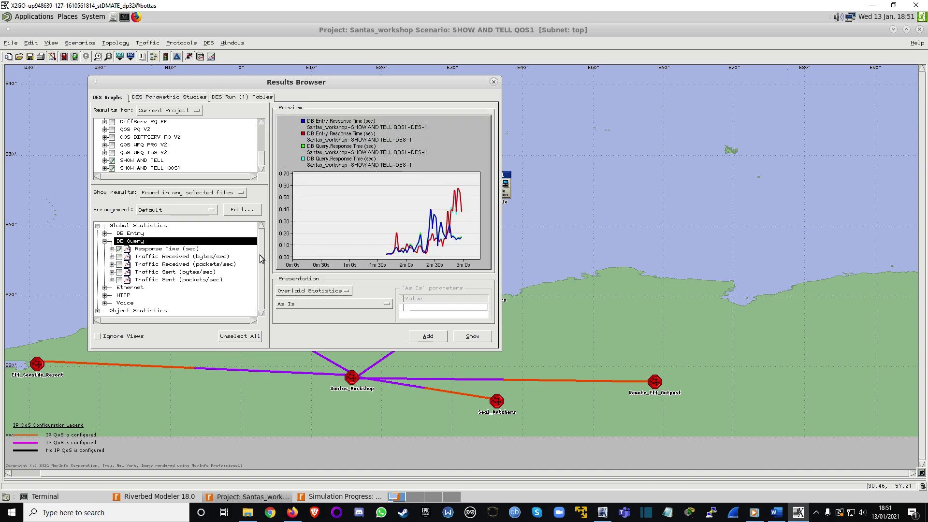
pyautogui.click(119, 249)
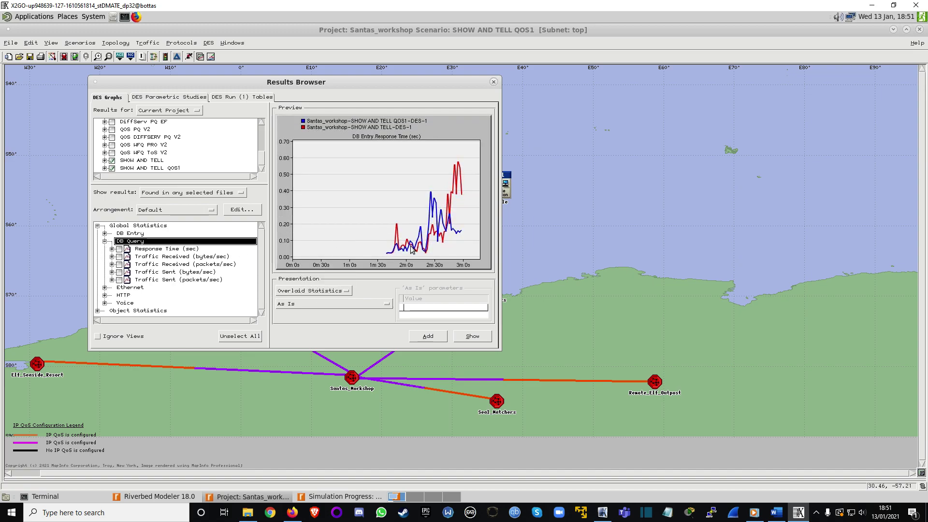
# - Show the DB Entry response-time comparison graph in its own enlarged window
pyautogui.click(469, 338)
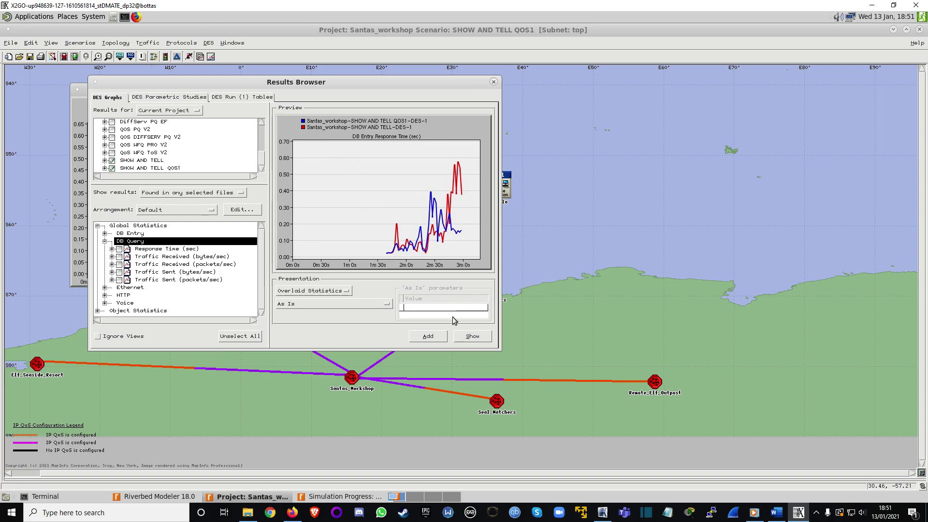
pyautogui.click(80, 89)
pyautogui.click(174, 95)
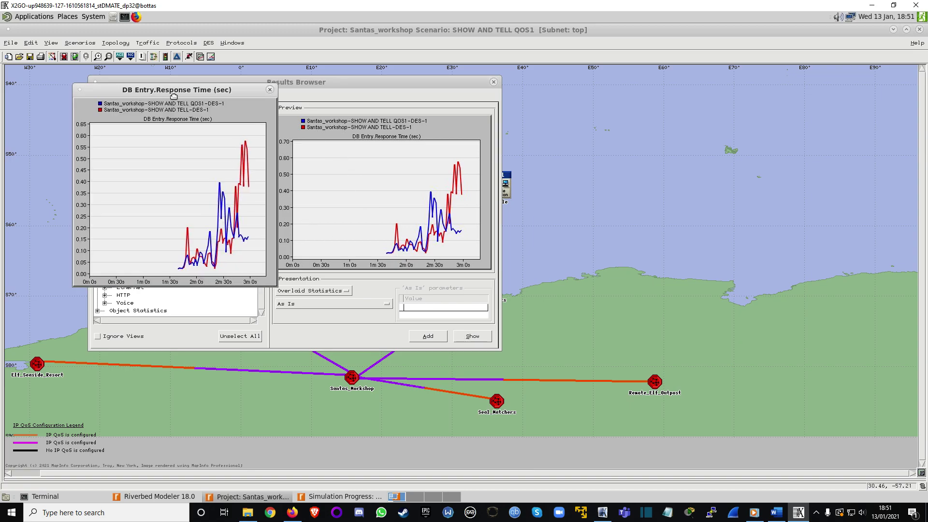
pyautogui.moveTo(173, 96); pyautogui.dragTo(245, 95)
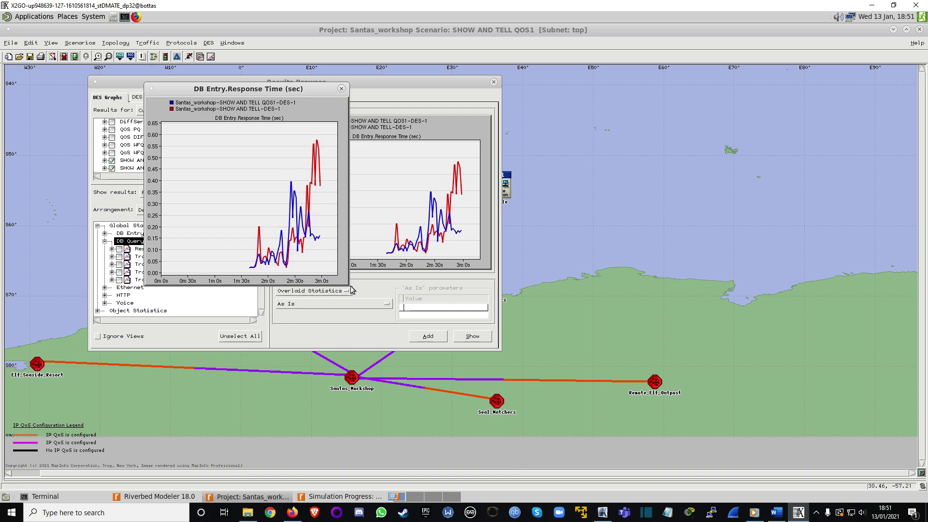
pyautogui.moveTo(354, 290); pyautogui.dragTo(805, 394)
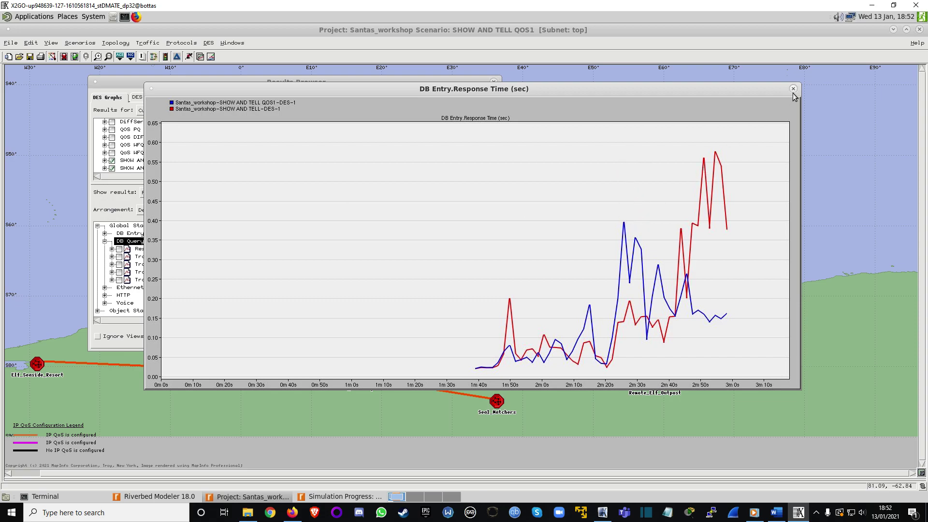
# - Delete the comparison graph and close the Results Browser
pyautogui.click(762, 122)
pyautogui.click(311, 257)
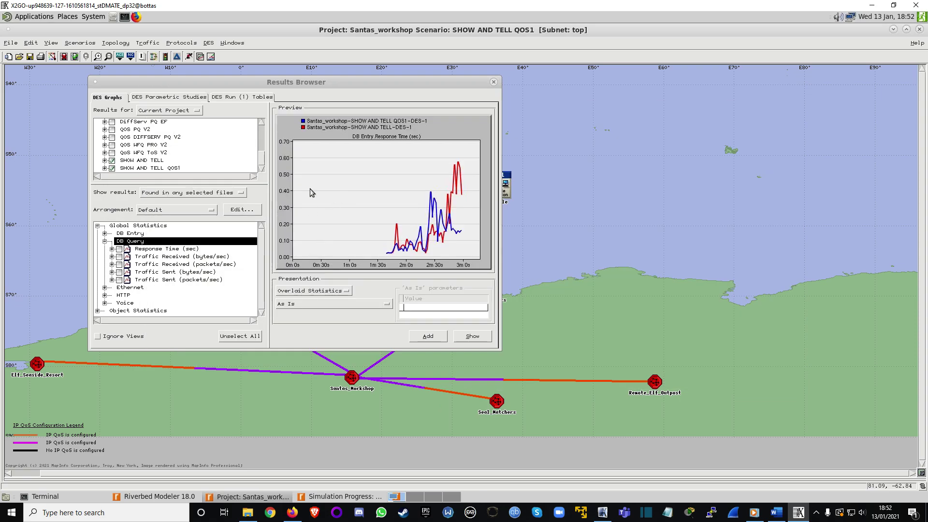
pyautogui.click(493, 82)
# - Save the project and duplicate the scenario as SHOW AND TELL QOS2
pyautogui.click(30, 57)
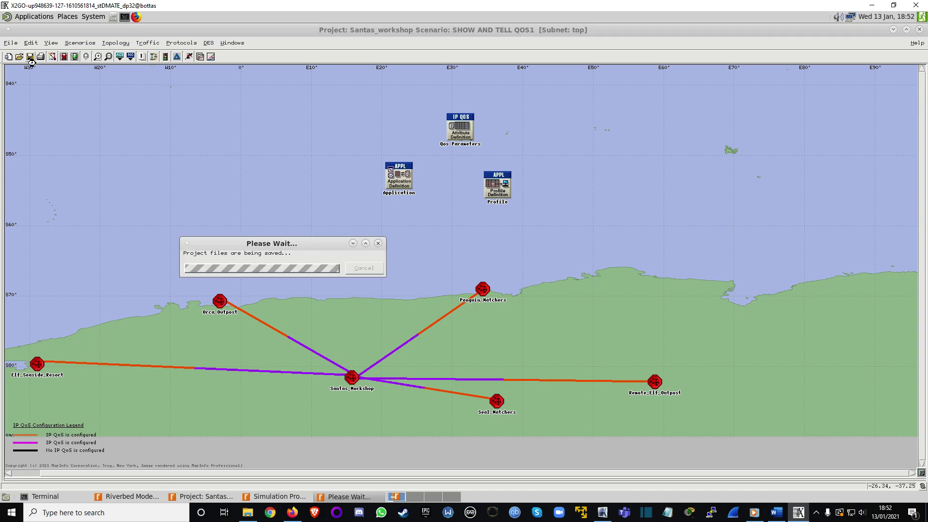
pyautogui.click(80, 43)
pyautogui.click(92, 62)
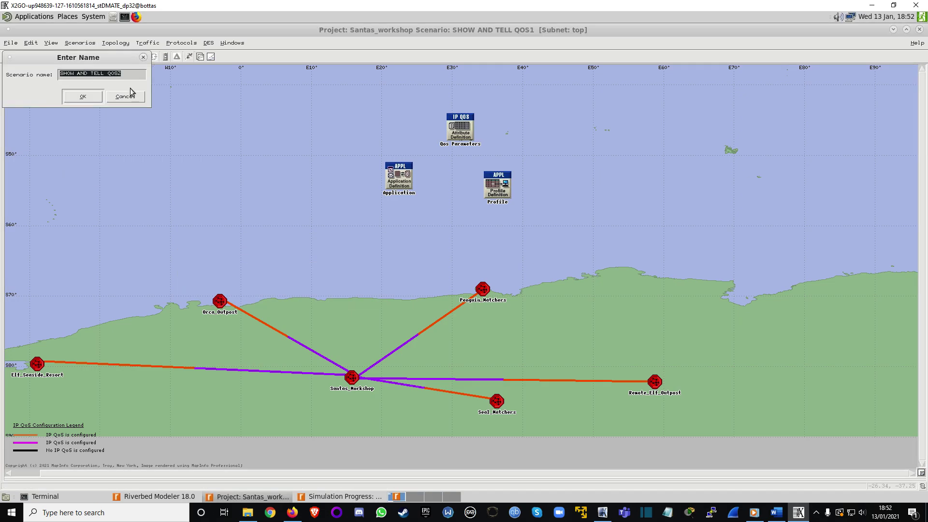
pyautogui.click(79, 99)
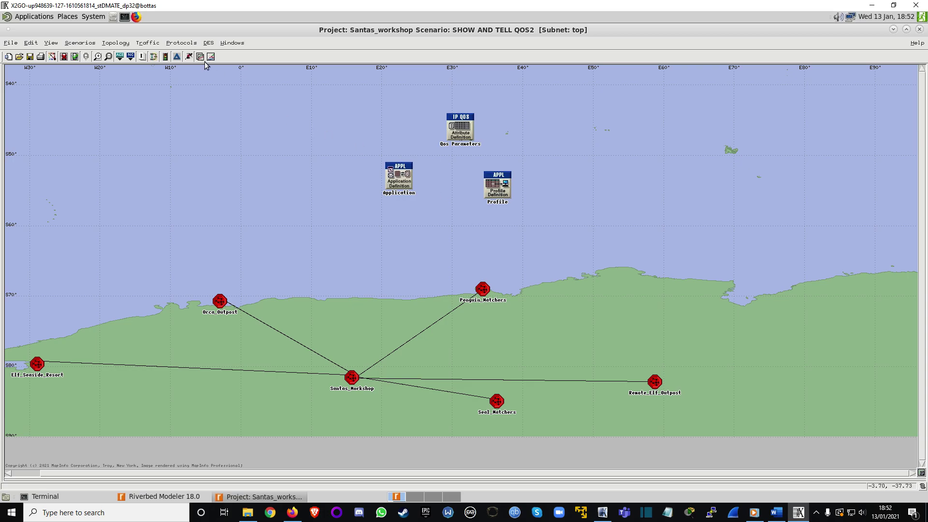
pyautogui.click(182, 44)
# - Configure Priority Queuing with the ToS Based profile on all connected interfaces, then reposition the Qos Parameters node
pyautogui.moveTo(178, 92)
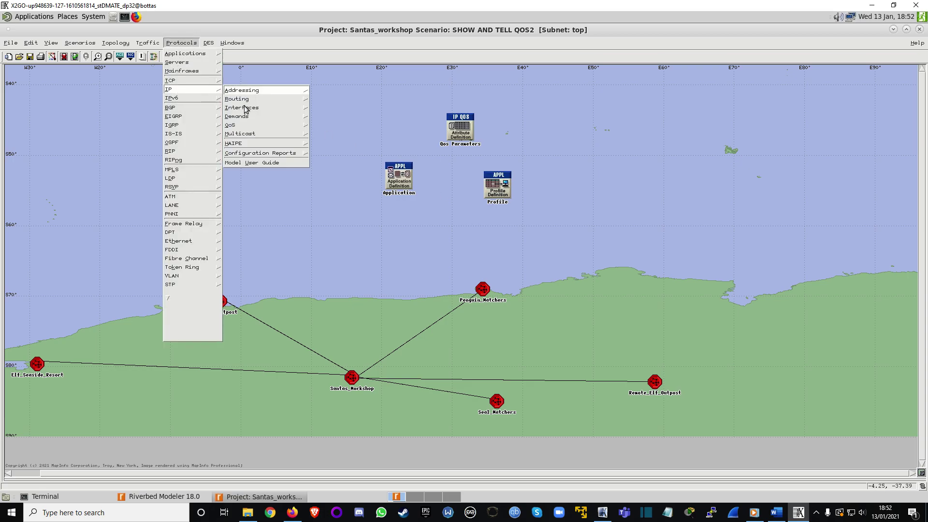
pyautogui.moveTo(238, 126)
pyautogui.click(328, 127)
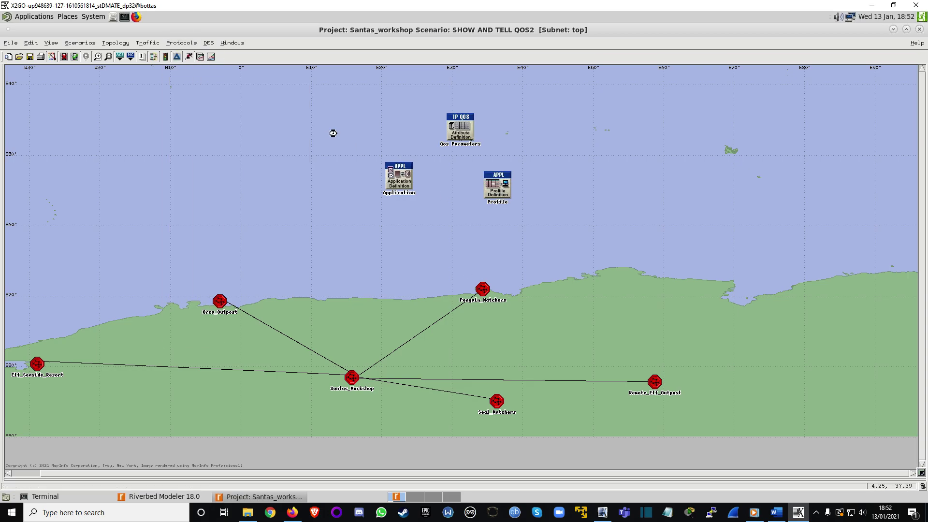
pyautogui.click(346, 189)
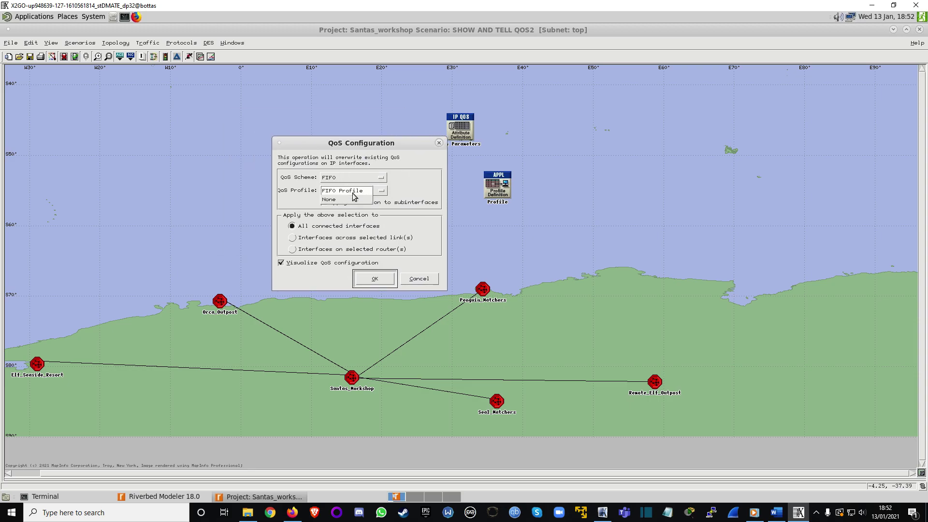
pyautogui.click(341, 179)
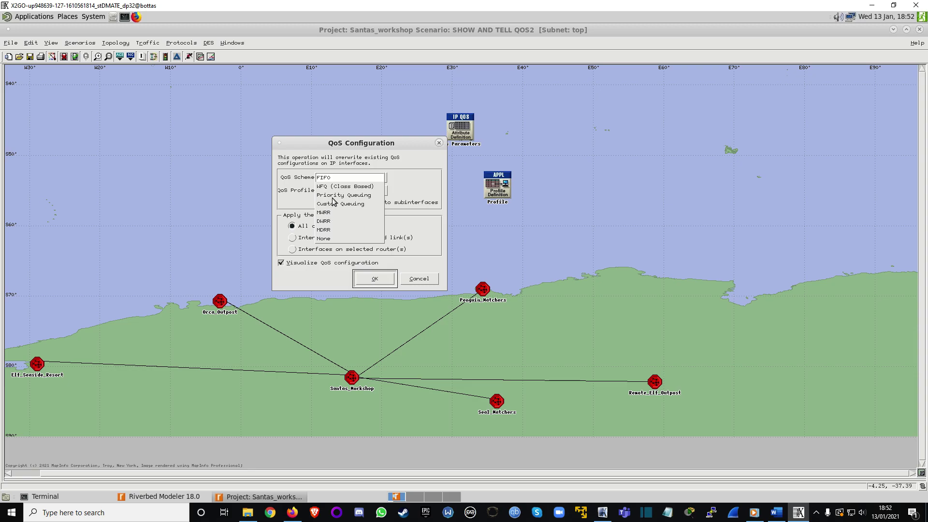
pyautogui.click(333, 198)
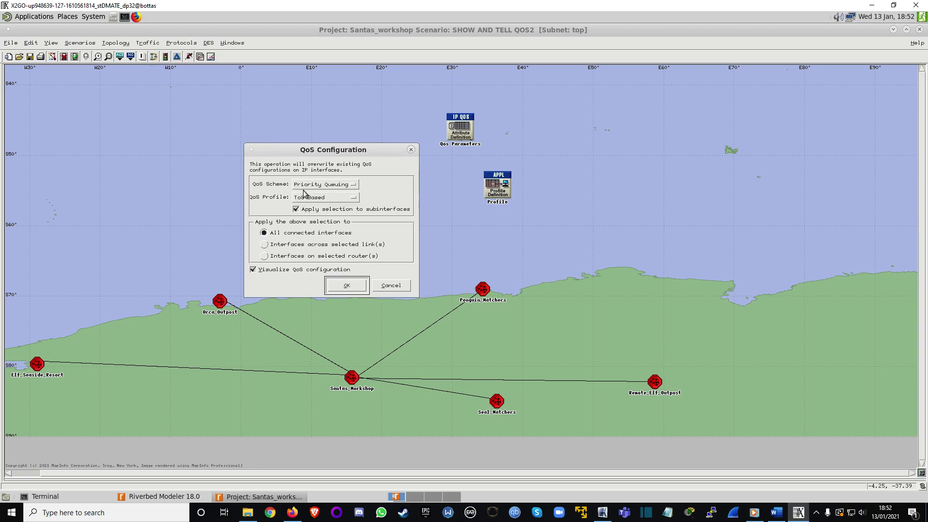
pyautogui.click(331, 200)
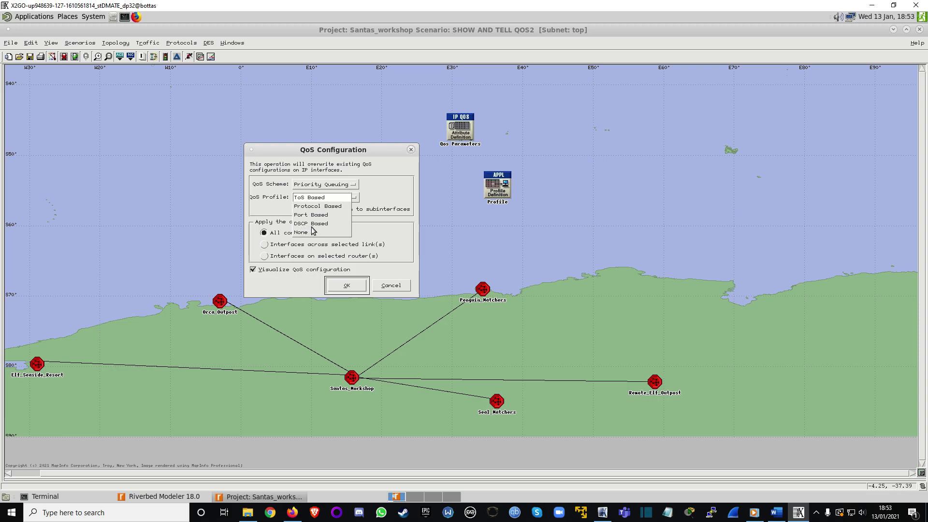
pyautogui.click(322, 199)
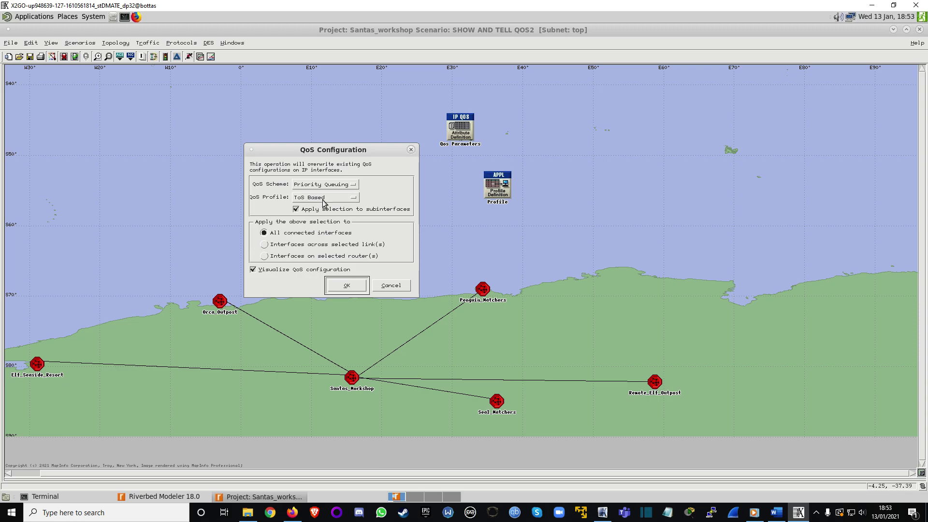
pyautogui.click(348, 289)
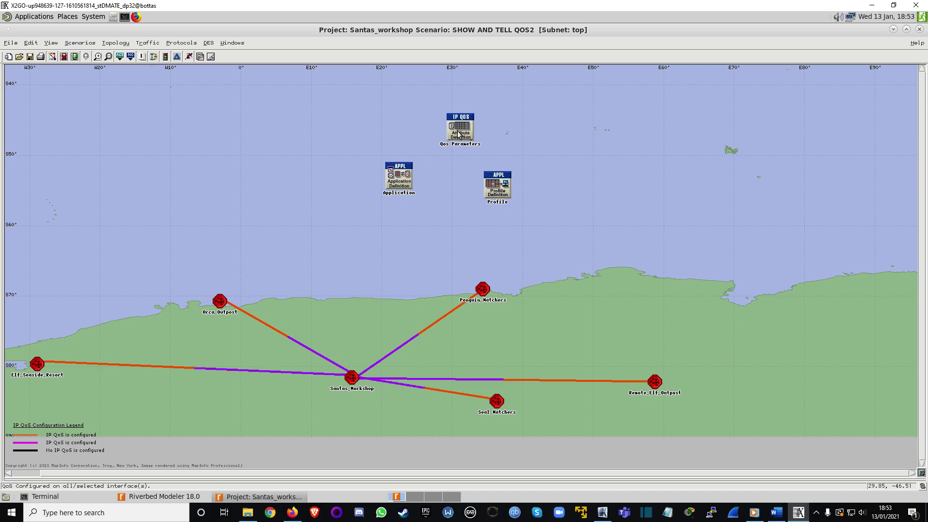
pyautogui.moveTo(458, 135); pyautogui.dragTo(446, 183)
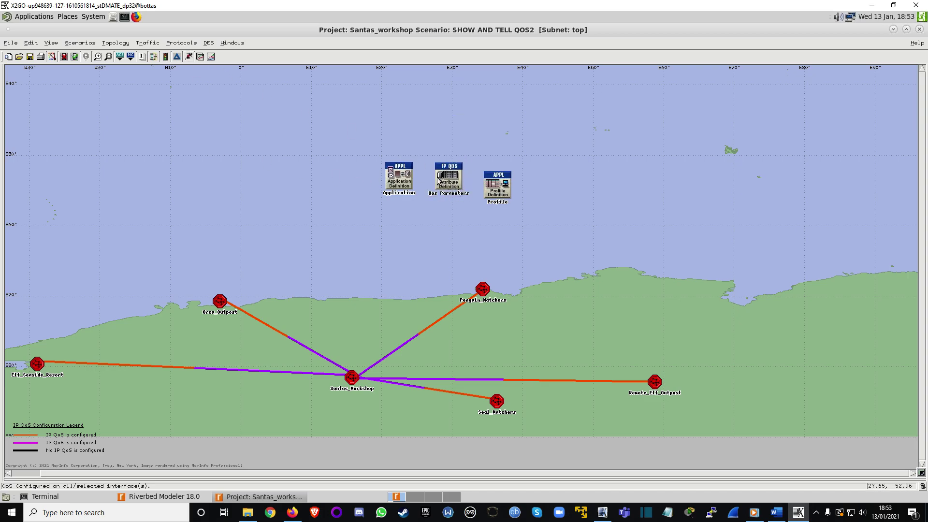
# - Open the Qos Parameters attributes and expand Priority Queuing Profiles > ToS Based > Details
pyautogui.rightClick(454, 179)
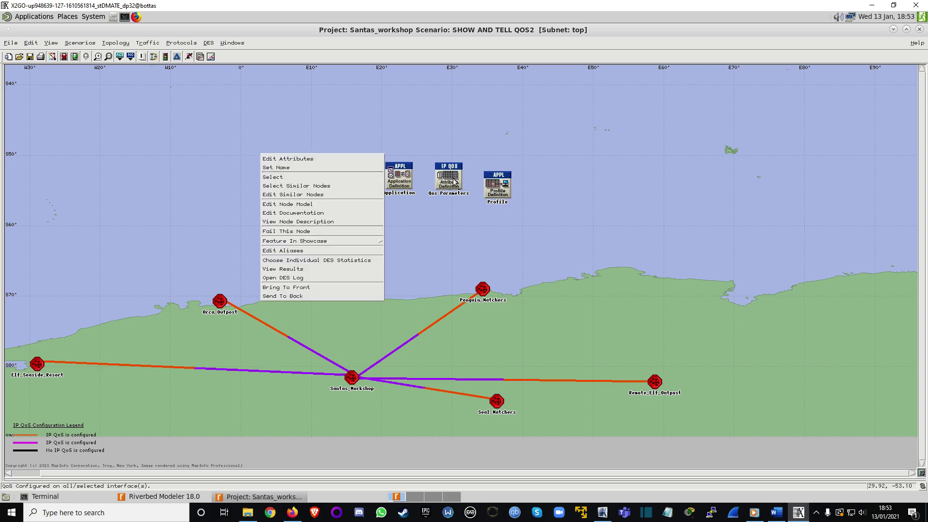
pyautogui.click(314, 159)
pyautogui.moveTo(274, 48); pyautogui.dragTo(611, 125)
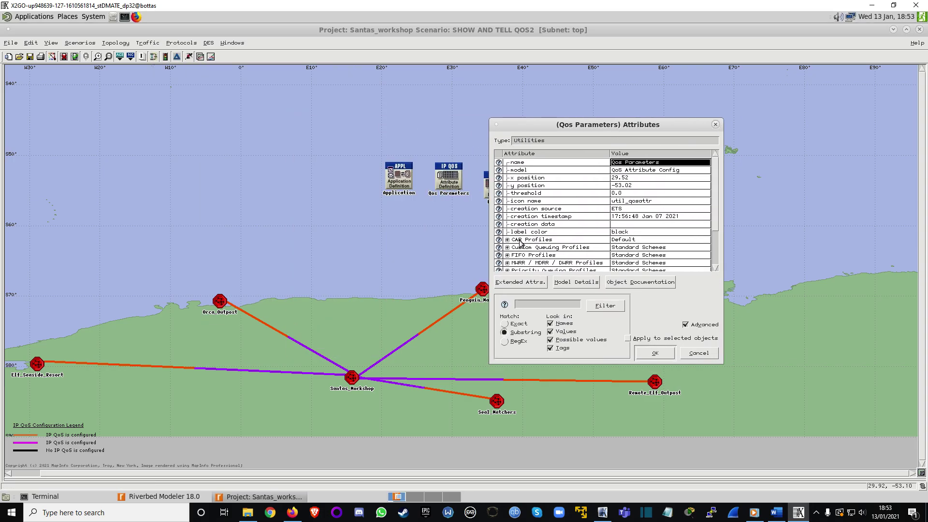
pyautogui.scroll(-2, 552, 216)
pyautogui.scroll(-1, 552, 216)
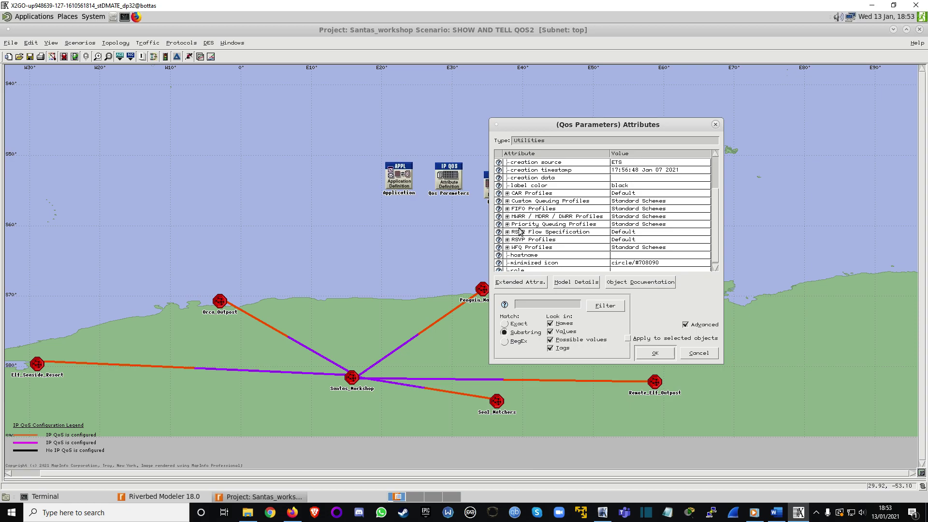
pyautogui.doubleClick(510, 225)
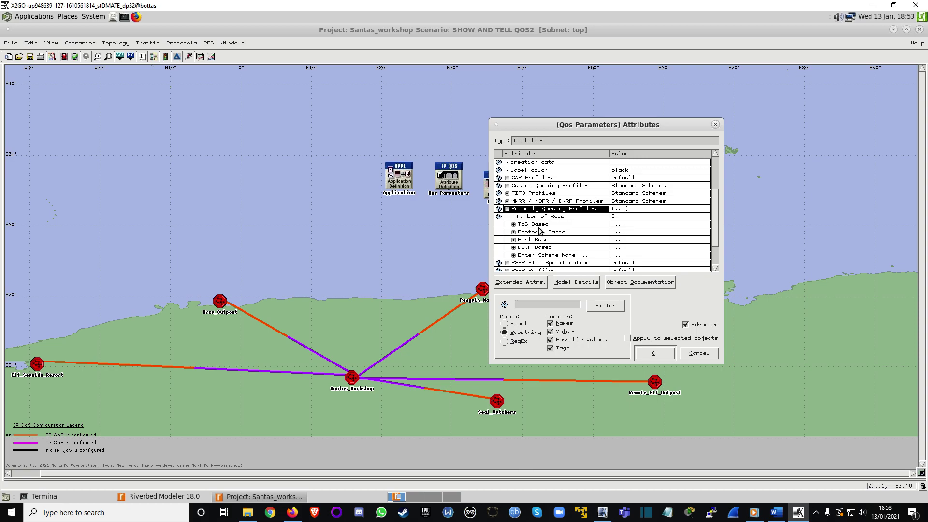
pyautogui.doubleClick(515, 225)
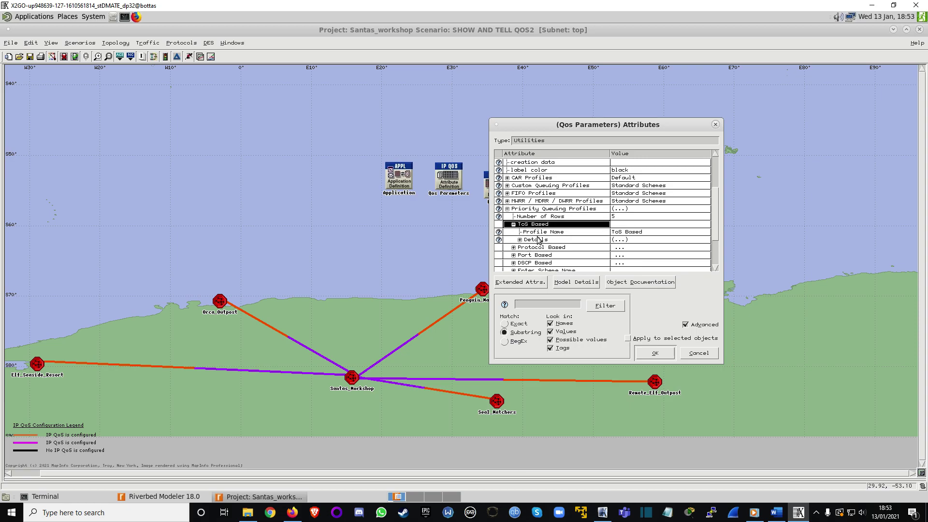
pyautogui.doubleClick(532, 240)
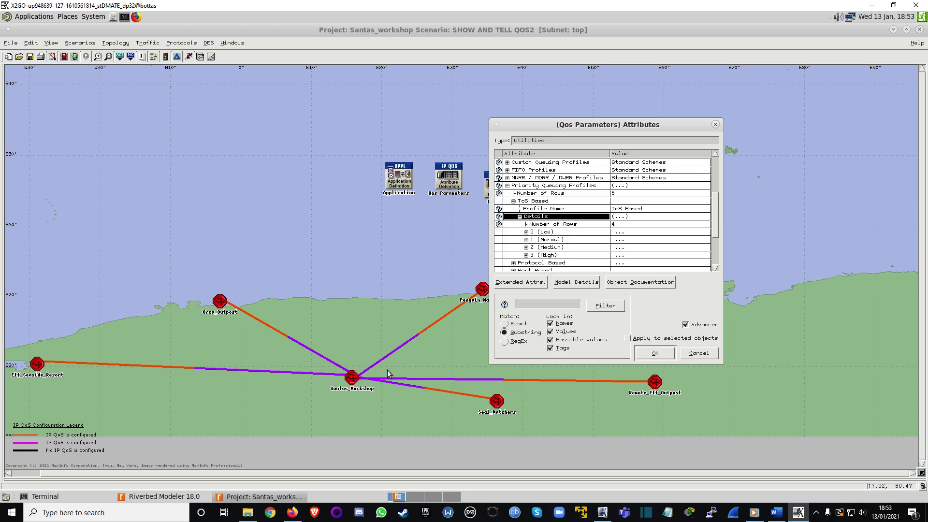
# - Reveal the 3 (High) queue's Classification Scheme down to Reserved (7), then close with OK
pyautogui.click(526, 256)
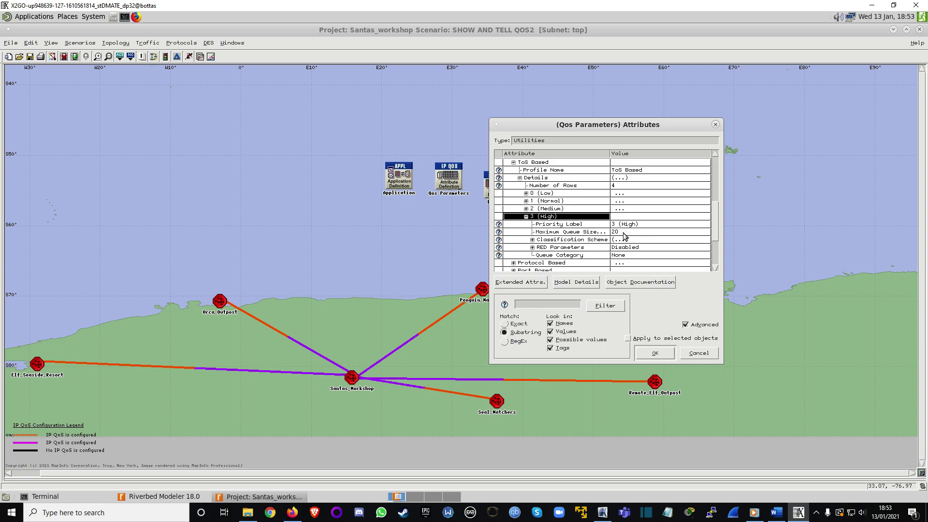
pyautogui.click(533, 240)
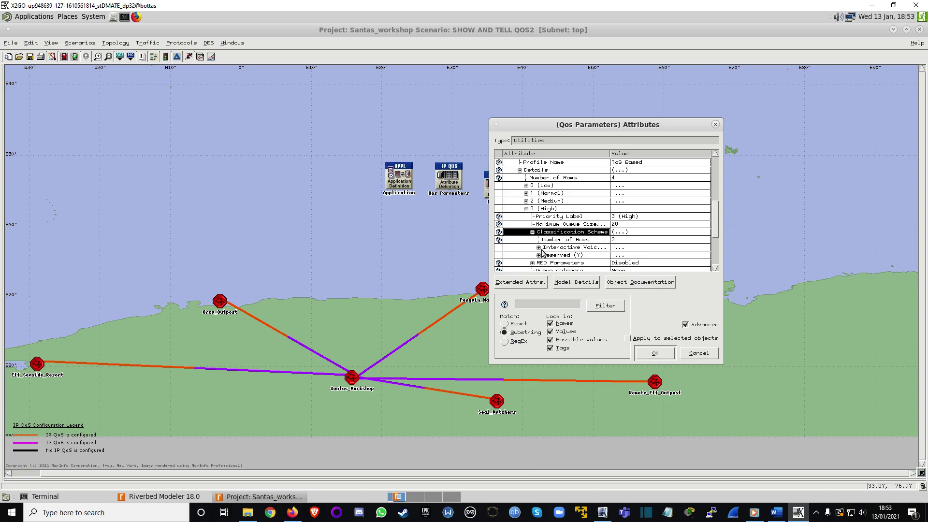
pyautogui.moveTo(495, 127); pyautogui.dragTo(253, 133)
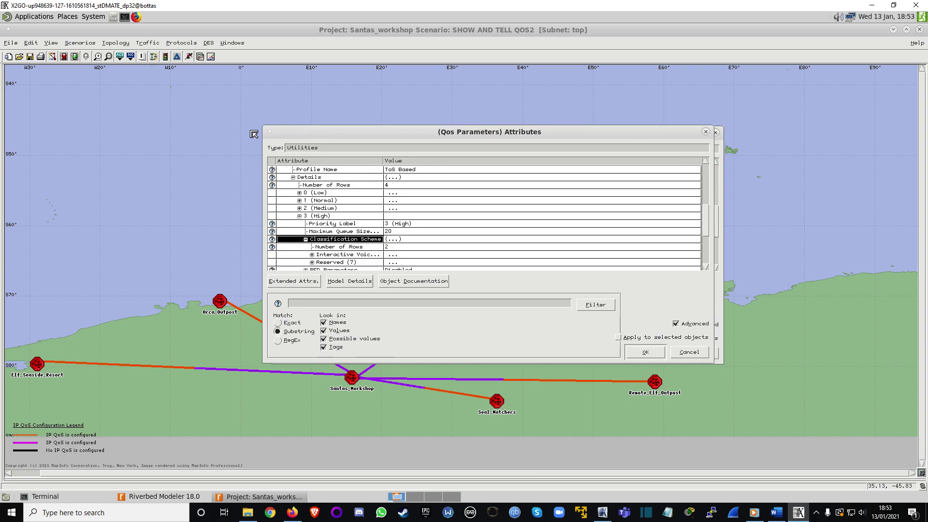
pyautogui.moveTo(372, 160); pyautogui.dragTo(485, 159)
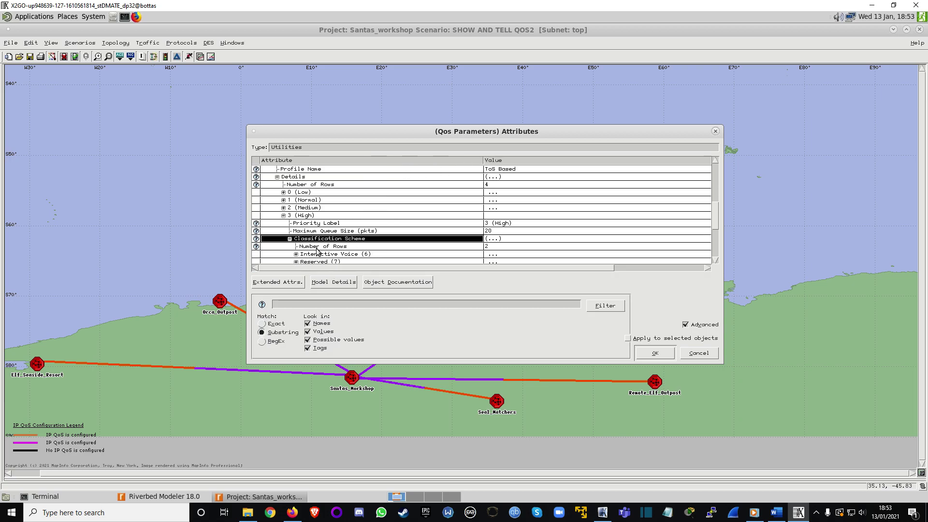
pyautogui.scroll(-1, 316, 251)
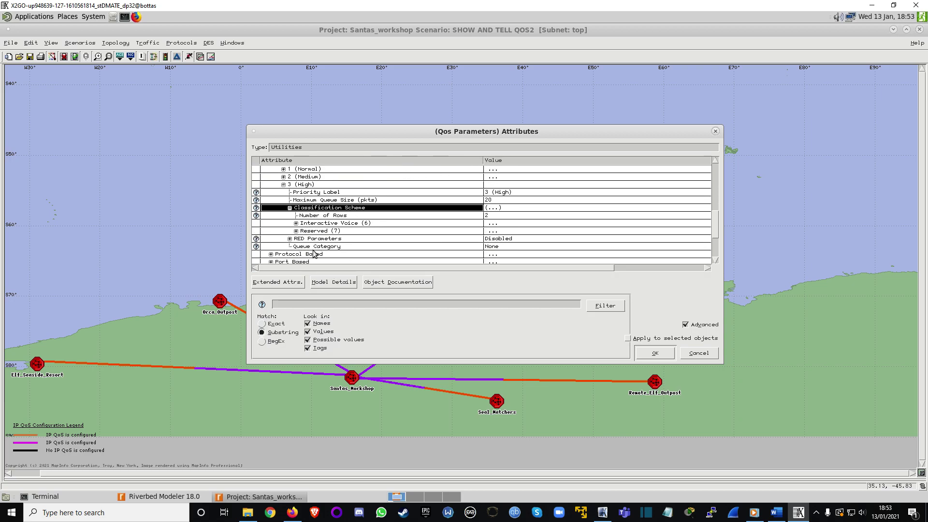
pyautogui.click(297, 231)
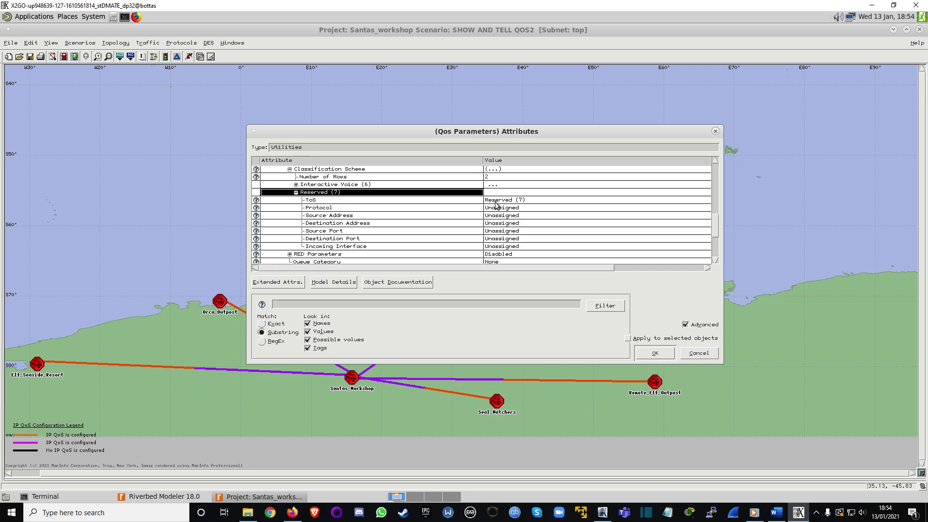
pyautogui.scroll(1, 321, 207)
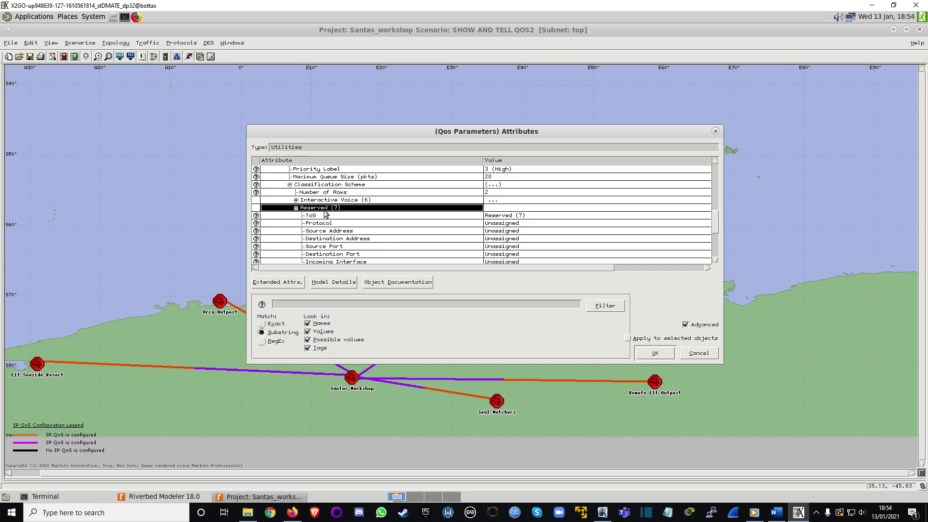
pyautogui.scroll(1, 340, 212)
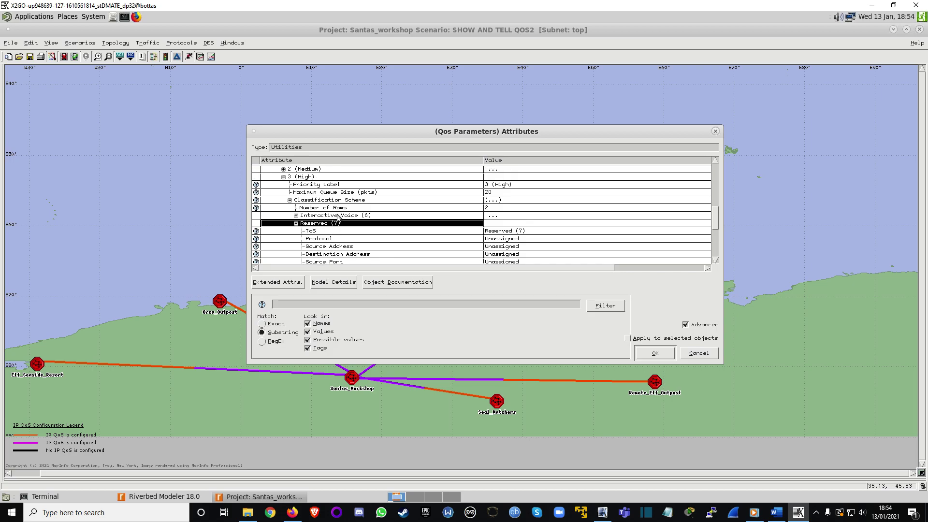
pyautogui.scroll(1, 337, 226)
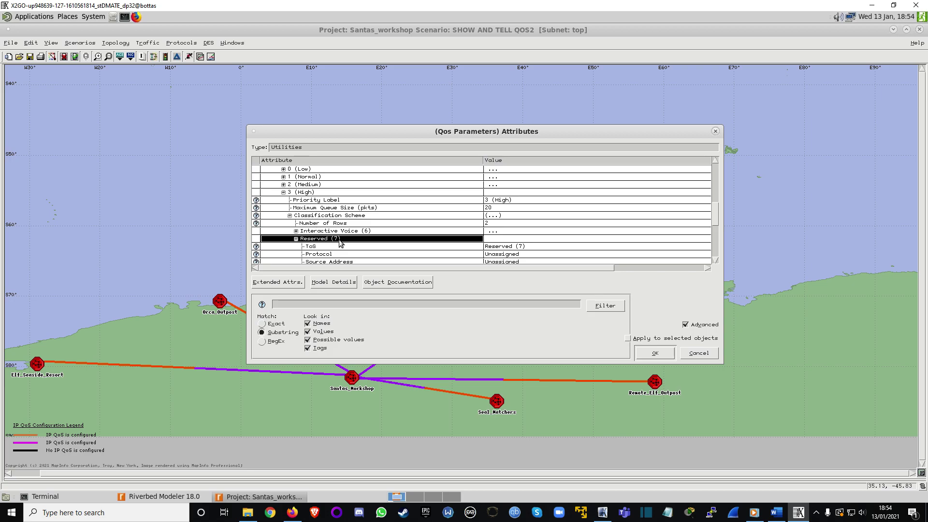
pyautogui.scroll(-1, 341, 242)
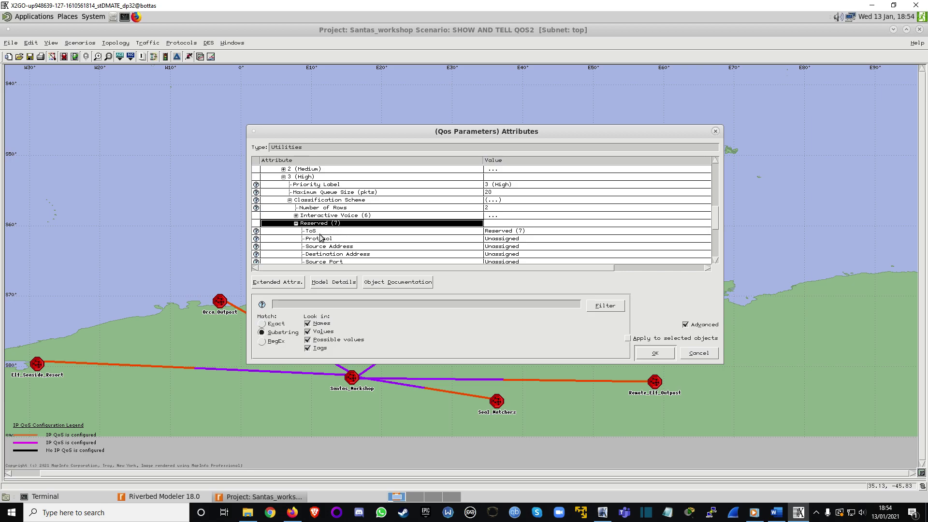
pyautogui.scroll(-2, 302, 227)
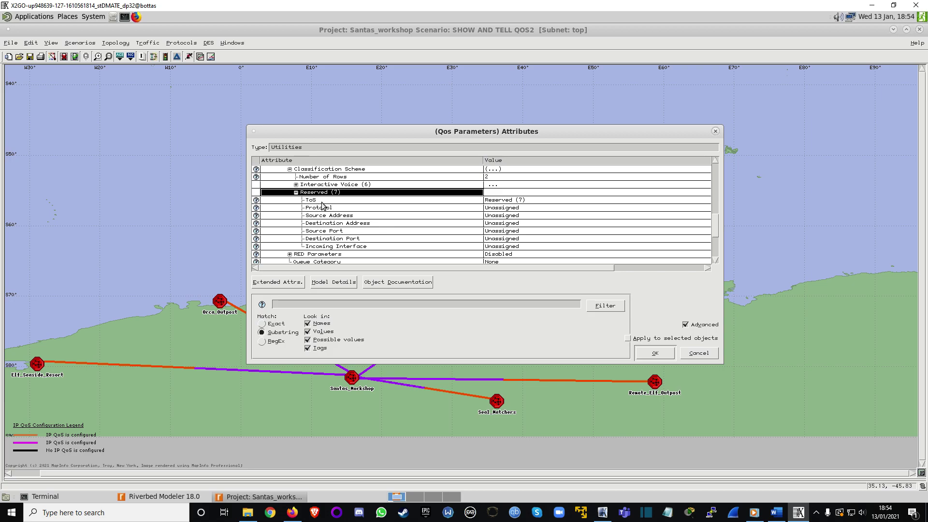
pyautogui.moveTo(434, 133); pyautogui.dragTo(406, 221)
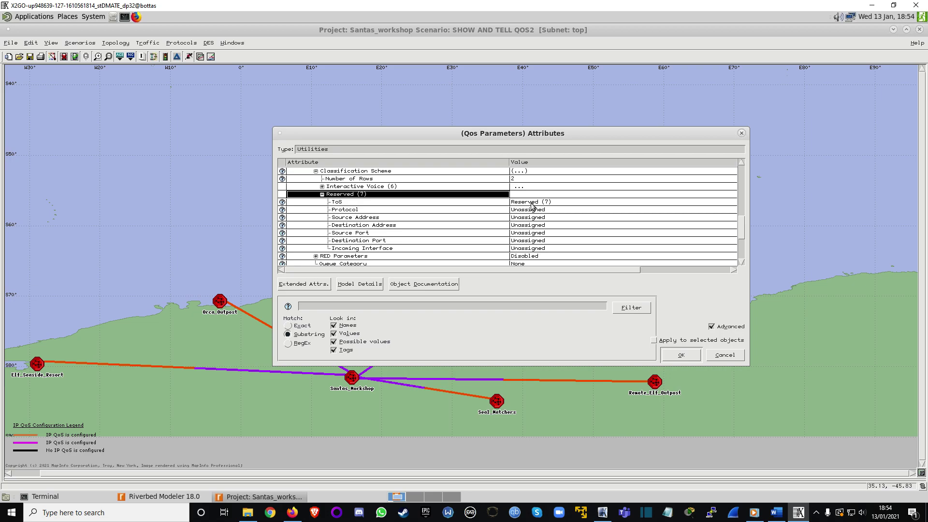
pyautogui.click(679, 356)
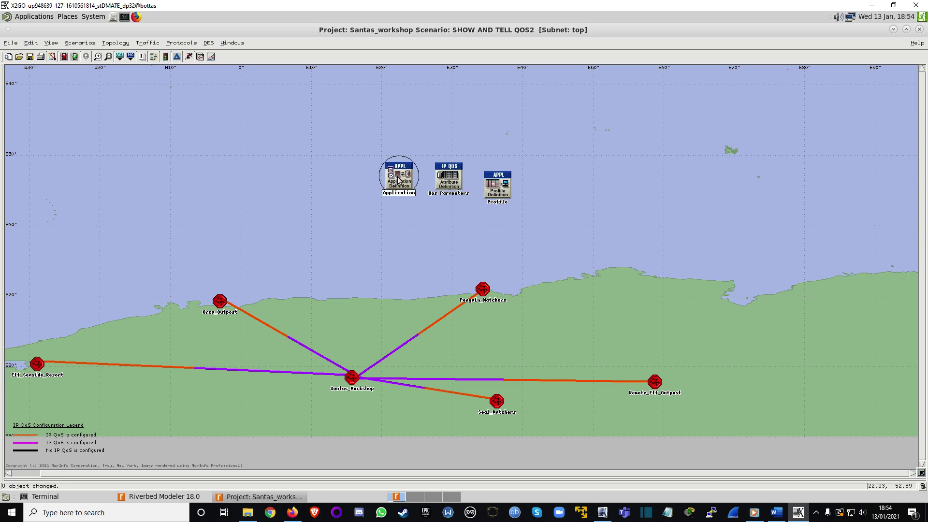
# - Open the Application node's Fallout 76 description and edit the Database traffic settings
pyautogui.rightClick(398, 180)
pyautogui.click(302, 164)
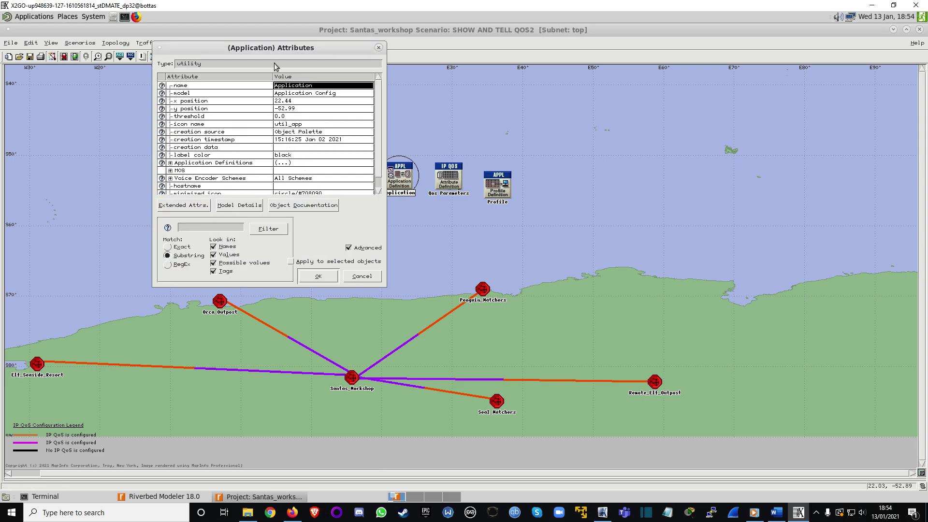
pyautogui.click(397, 251)
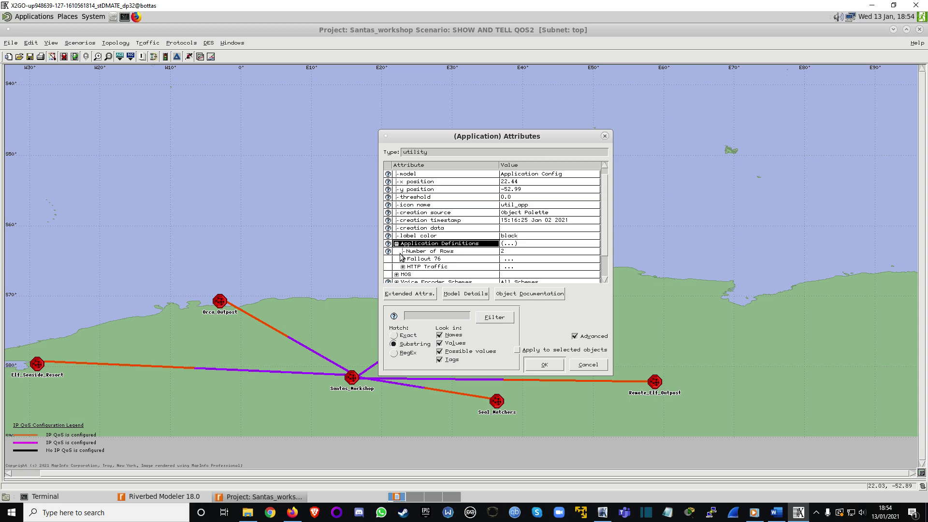
pyautogui.click(404, 260)
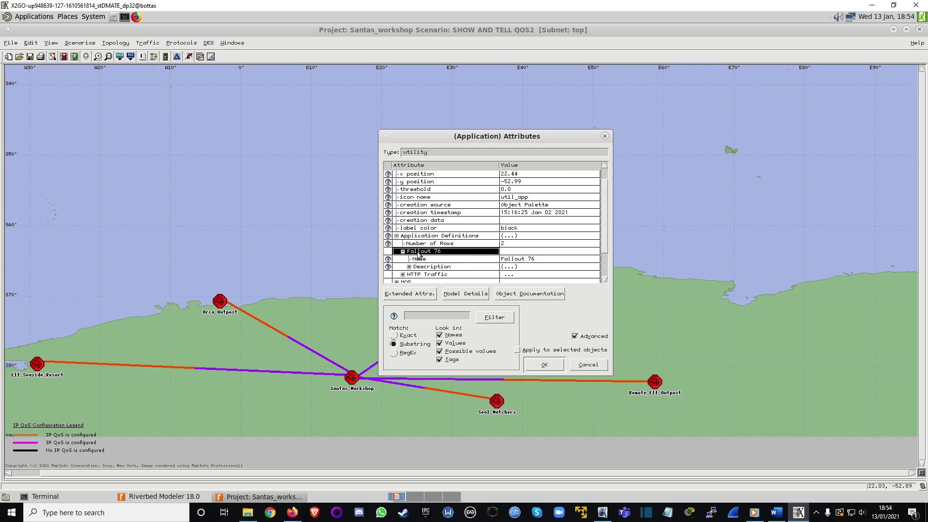
pyautogui.click(410, 267)
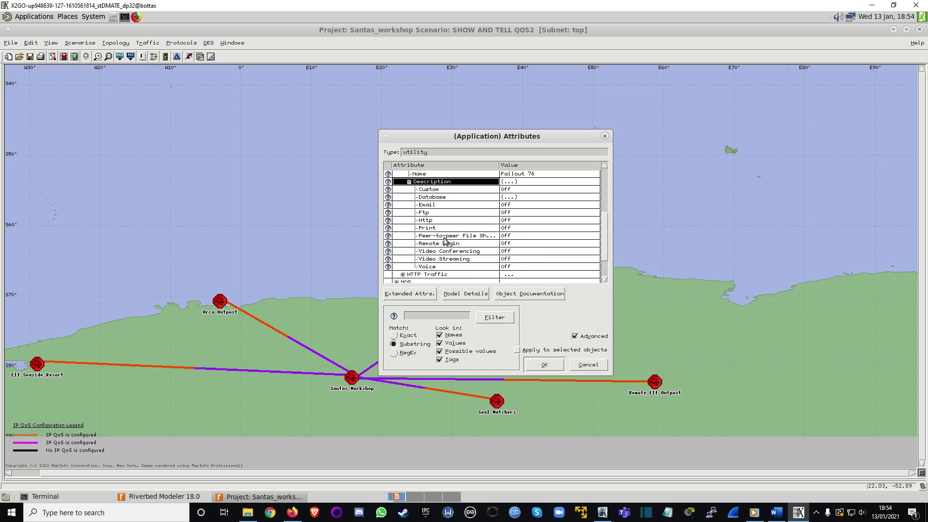
pyautogui.click(507, 198)
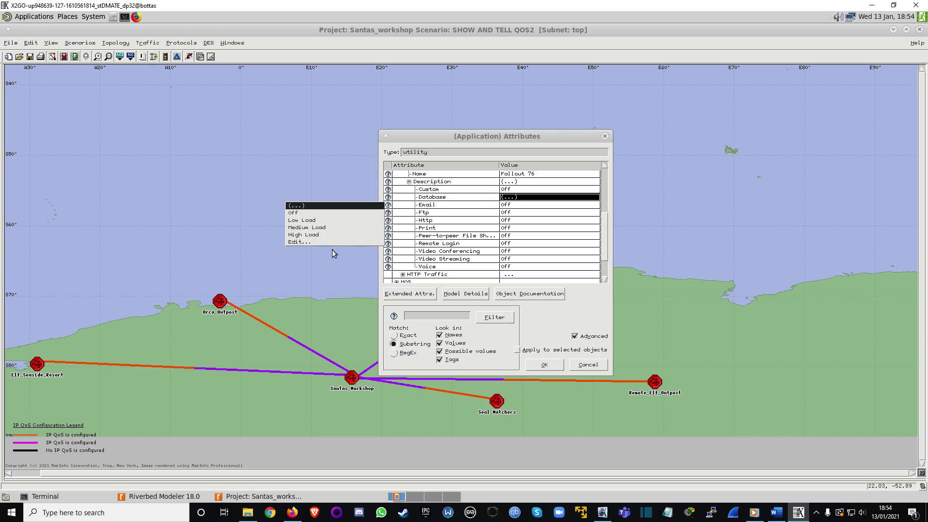
pyautogui.click(306, 243)
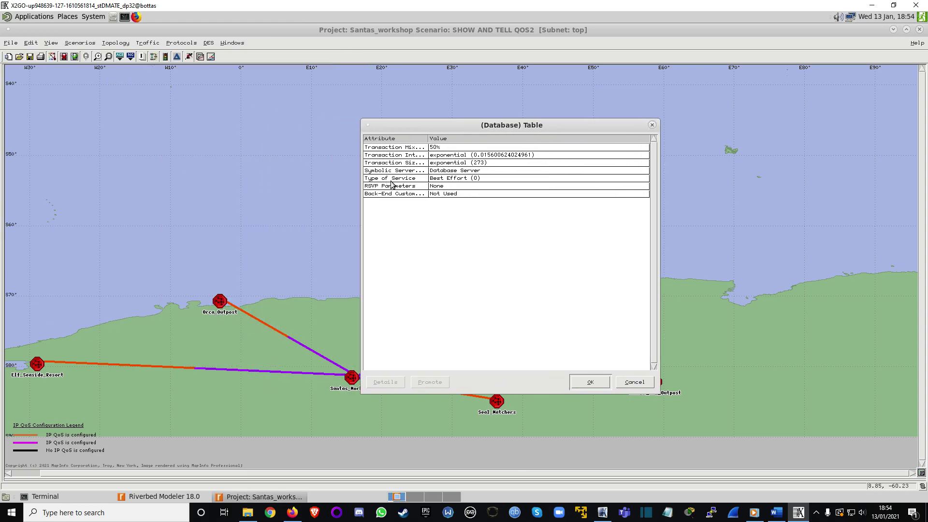
# - Set the Database Type of Service to Reserved (7) and accept all dialogs
pyautogui.doubleClick(473, 178)
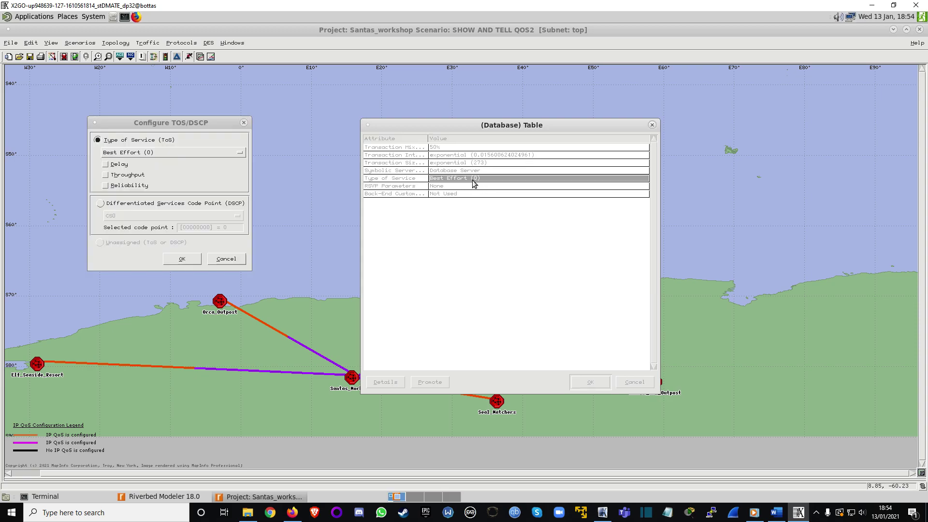
pyautogui.moveTo(163, 126); pyautogui.dragTo(473, 183)
pyautogui.click(452, 209)
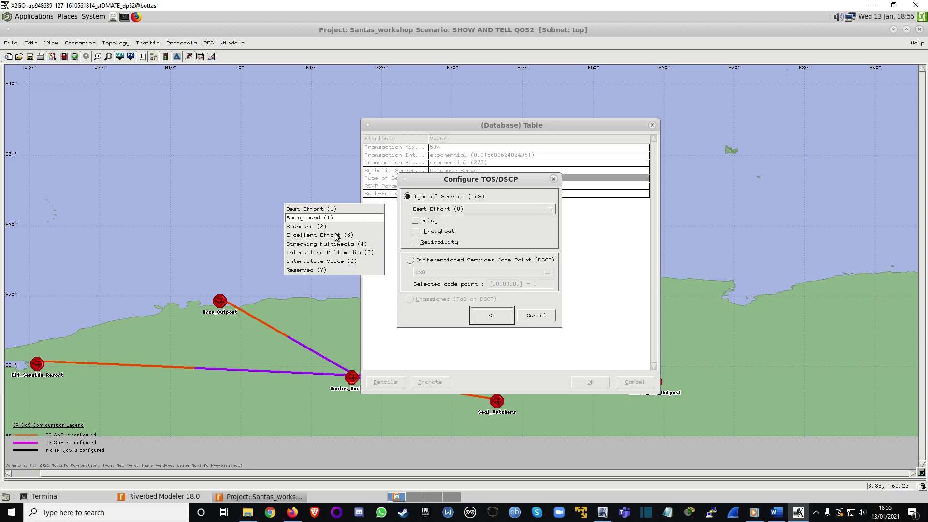
pyautogui.click(315, 271)
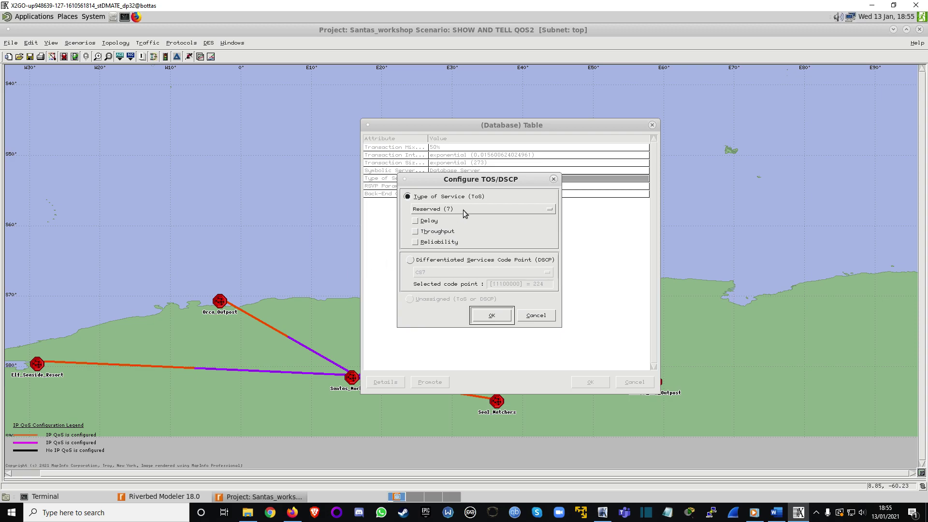
pyautogui.click(491, 315)
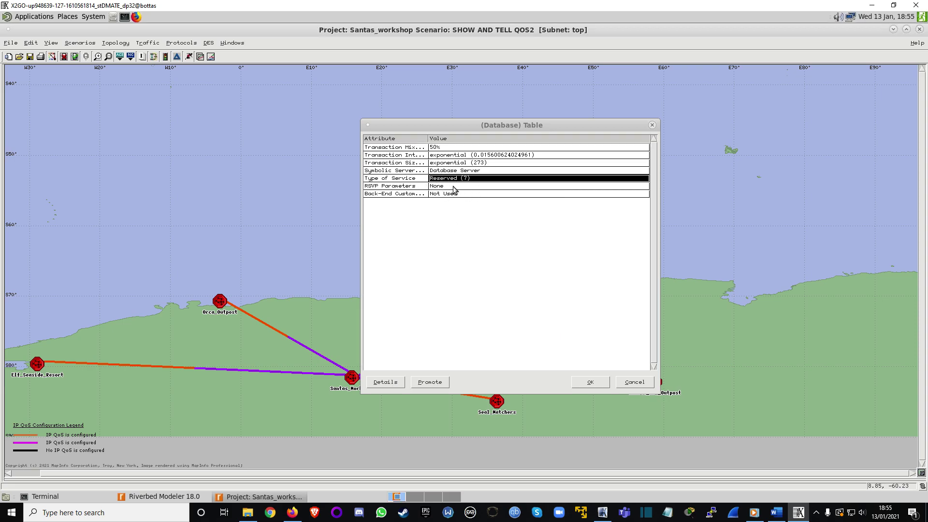
pyautogui.moveTo(476, 130); pyautogui.dragTo(625, 126)
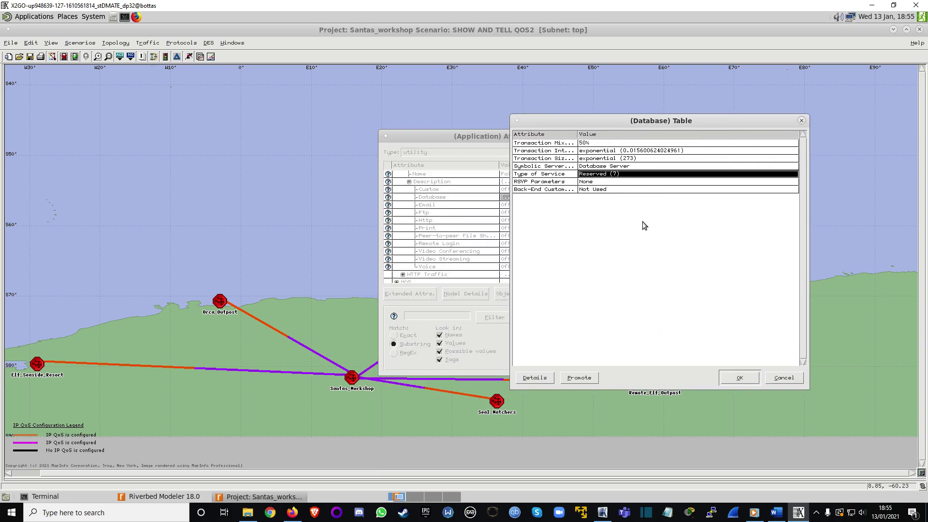
pyautogui.click(738, 378)
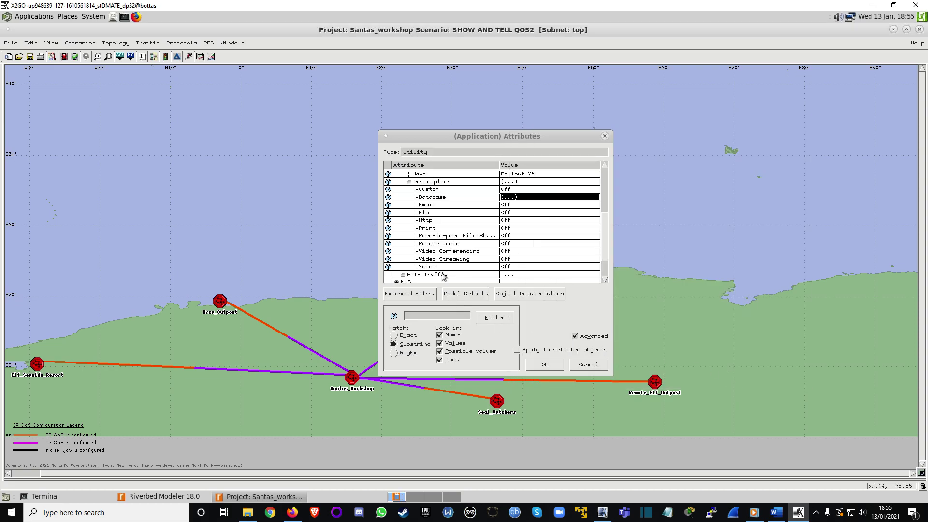
pyautogui.click(544, 364)
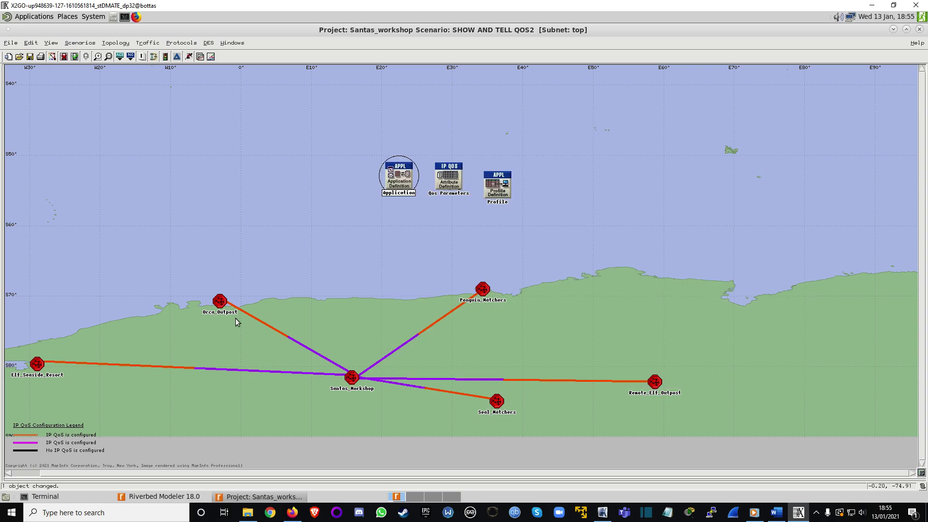
# - Look inside the Santas_Workshop and Penguin_Watchers subnets, returning to the top-level map each time
pyautogui.doubleClick(351, 376)
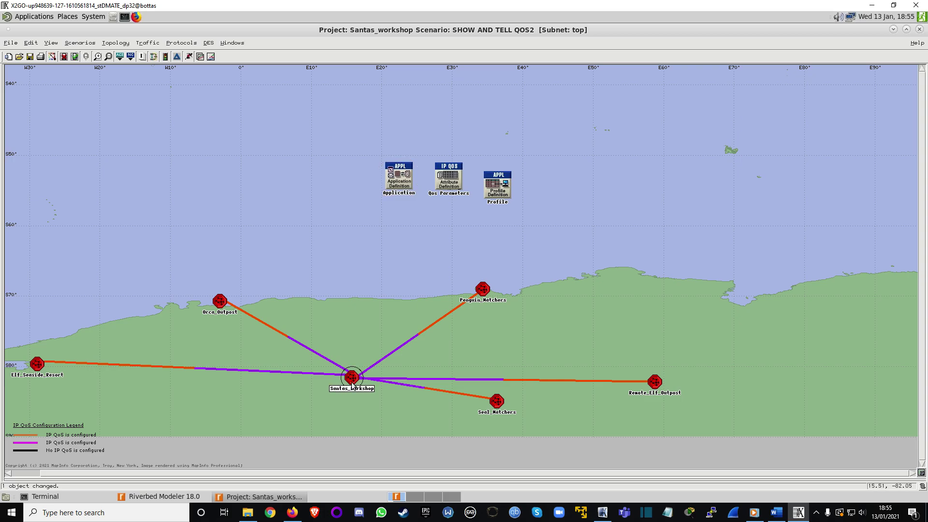
pyautogui.rightClick(407, 279)
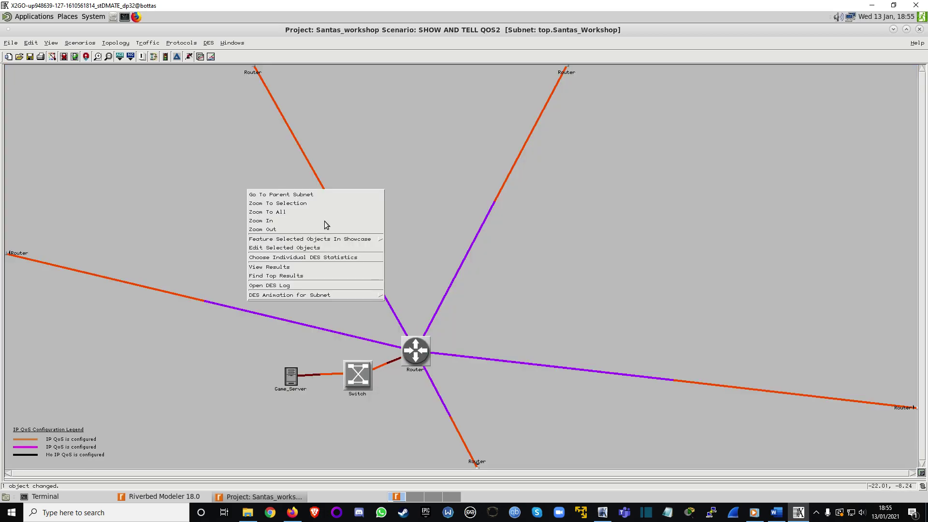
pyautogui.click(301, 195)
pyautogui.doubleClick(480, 270)
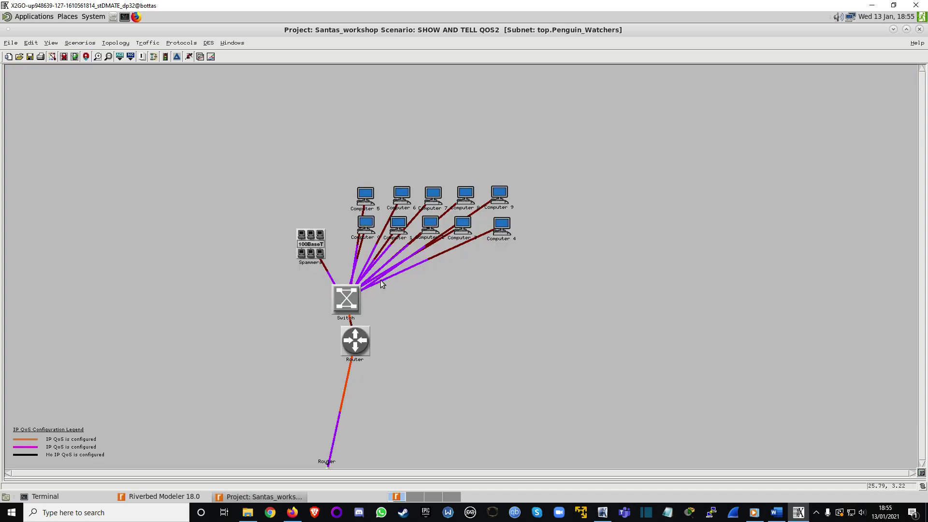
pyautogui.rightClick(313, 207)
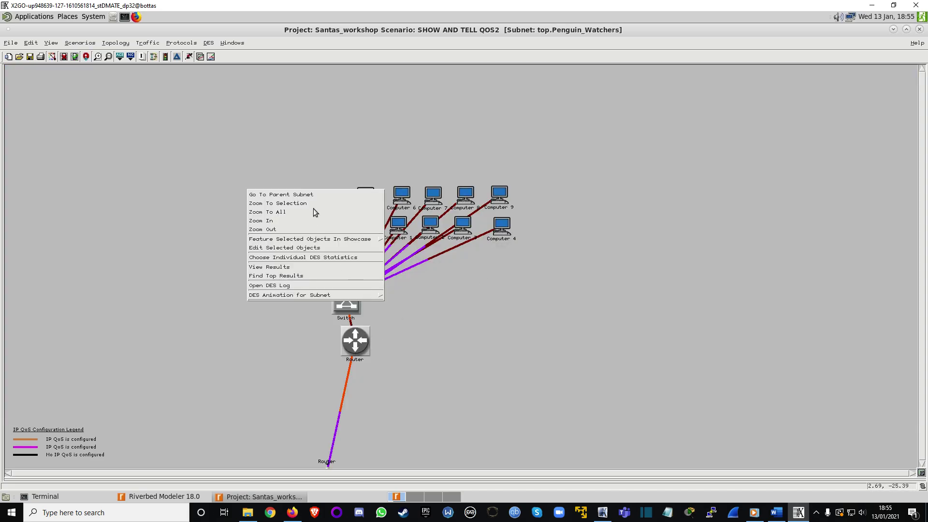
pyautogui.click(506, 280)
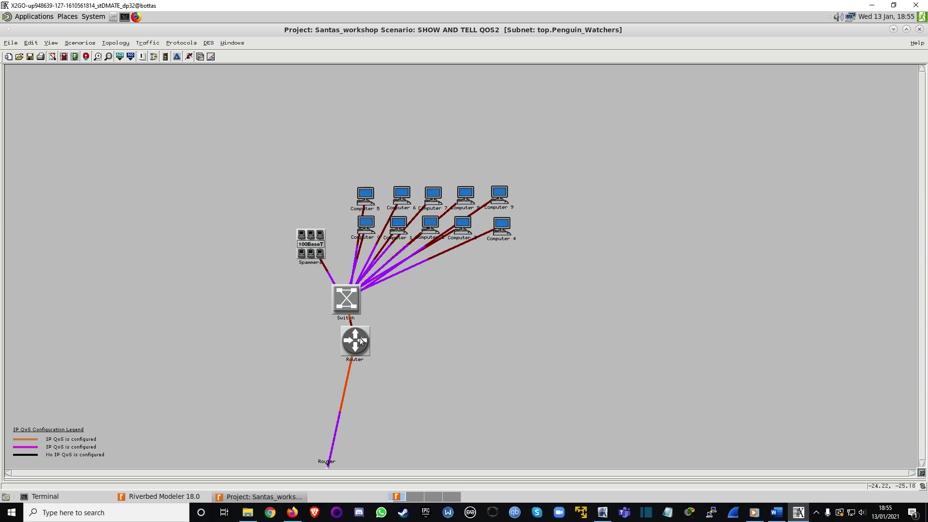
pyautogui.rightClick(398, 345)
pyautogui.click(309, 199)
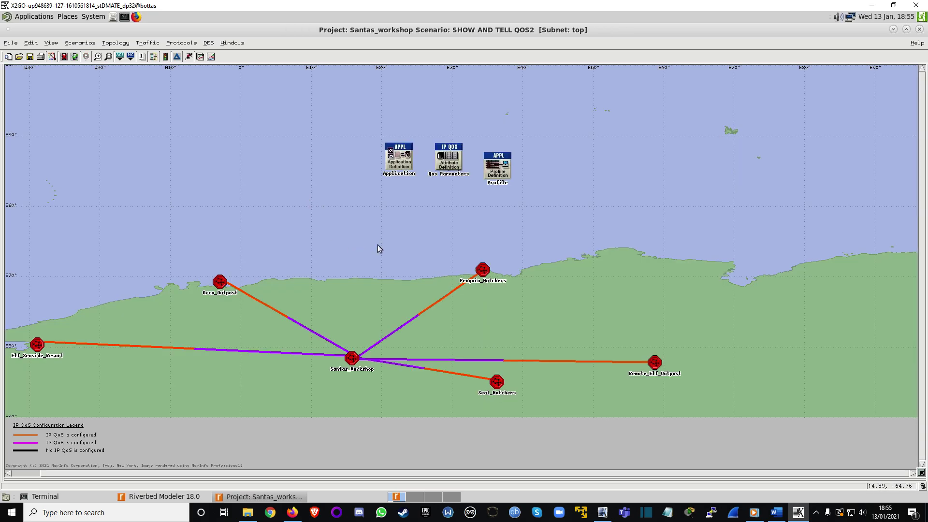
# - Run the SHOW AND TELL QOS2 simulation and move its progress window aside
pyautogui.click(189, 57)
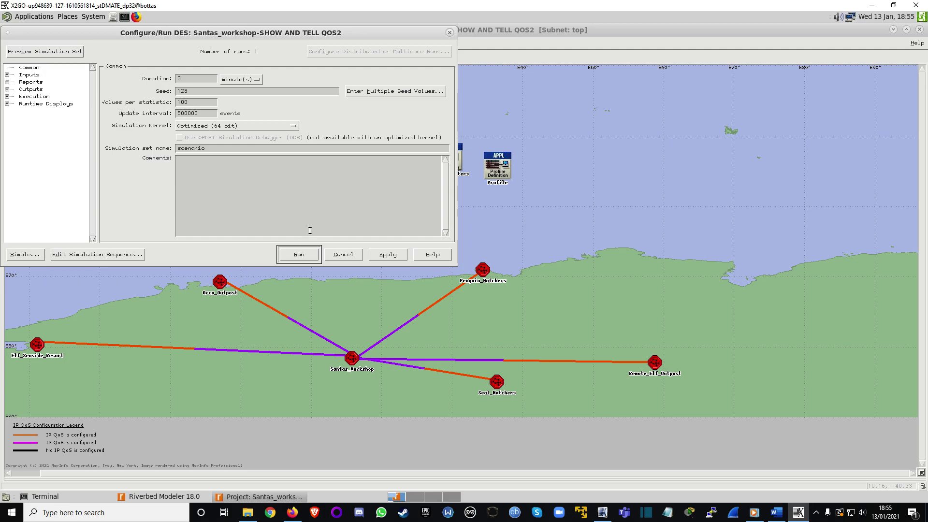
pyautogui.click(299, 254)
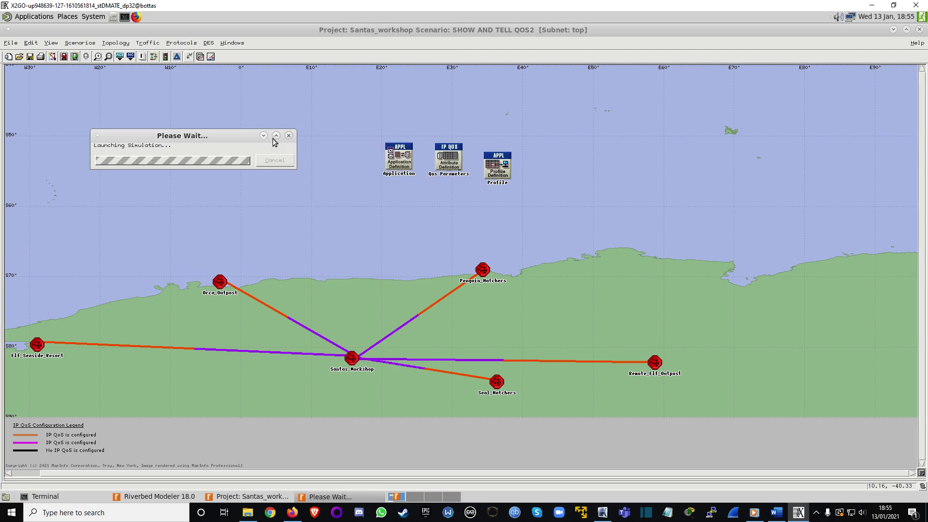
pyautogui.moveTo(224, 48); pyautogui.dragTo(766, 213)
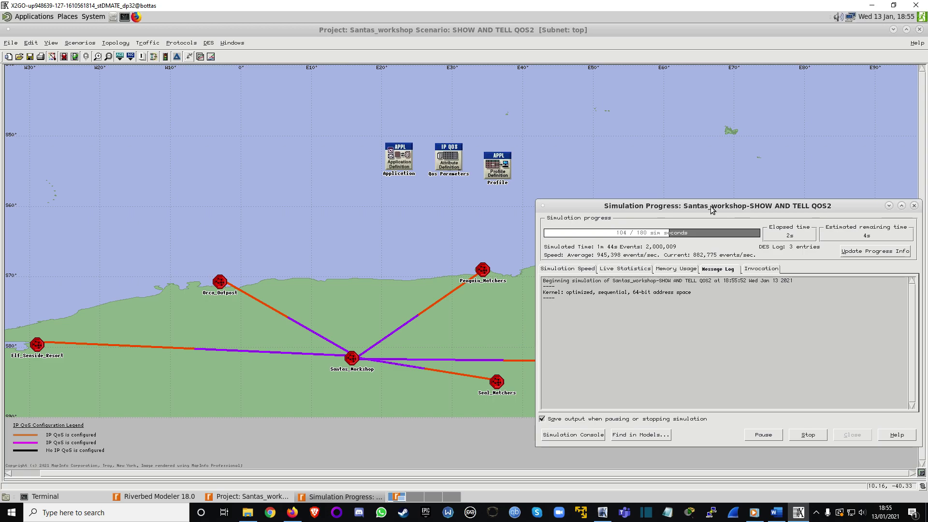
pyautogui.click(430, 255)
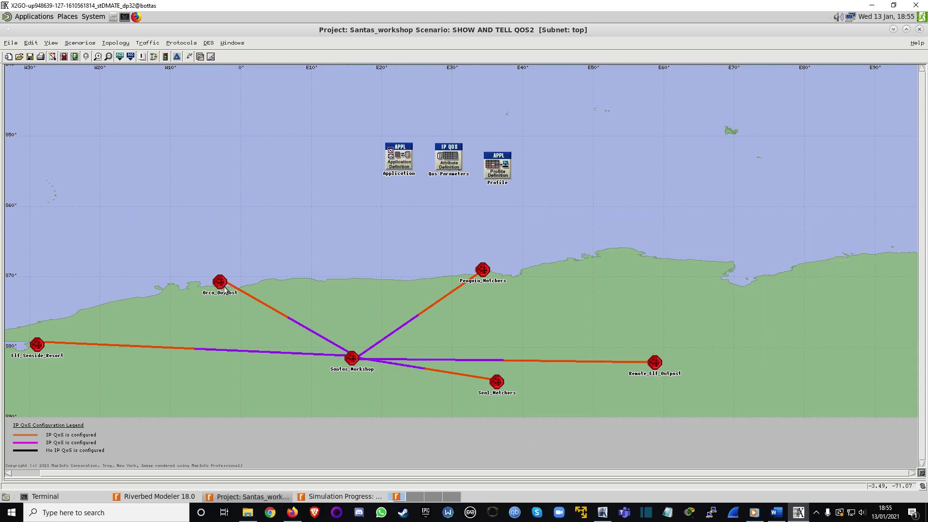
# - Inspect the Santas_Workshop and Orca_Outpost subnets, returning to the top-level map after each
pyautogui.doubleClick(351, 358)
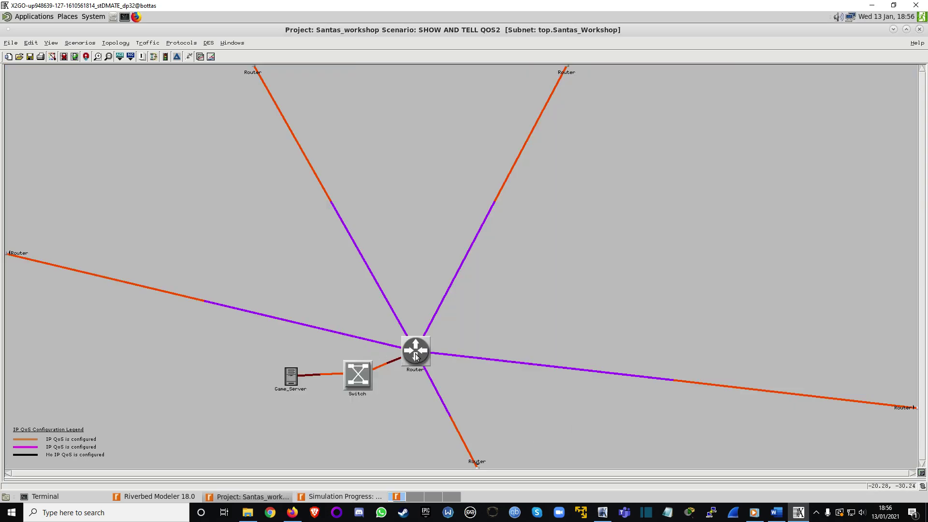
pyautogui.rightClick(248, 190)
pyautogui.click(295, 196)
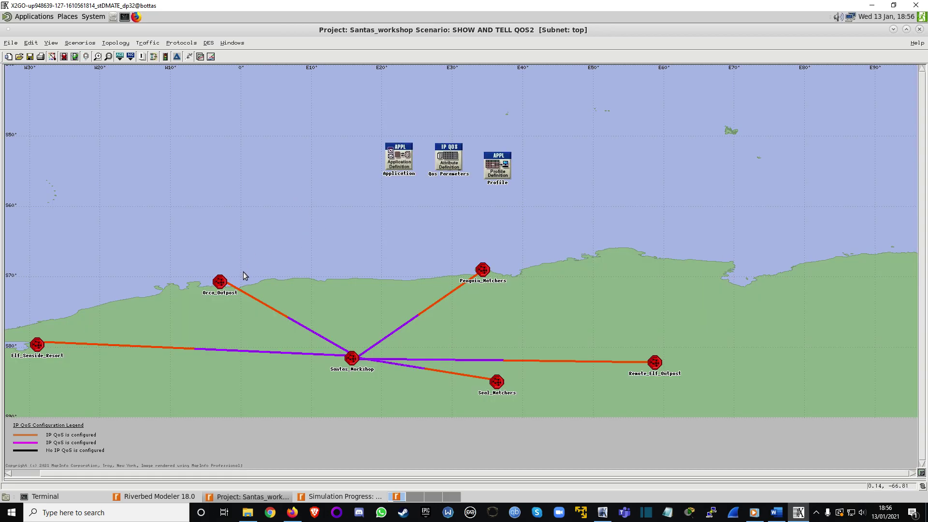
pyautogui.doubleClick(220, 281)
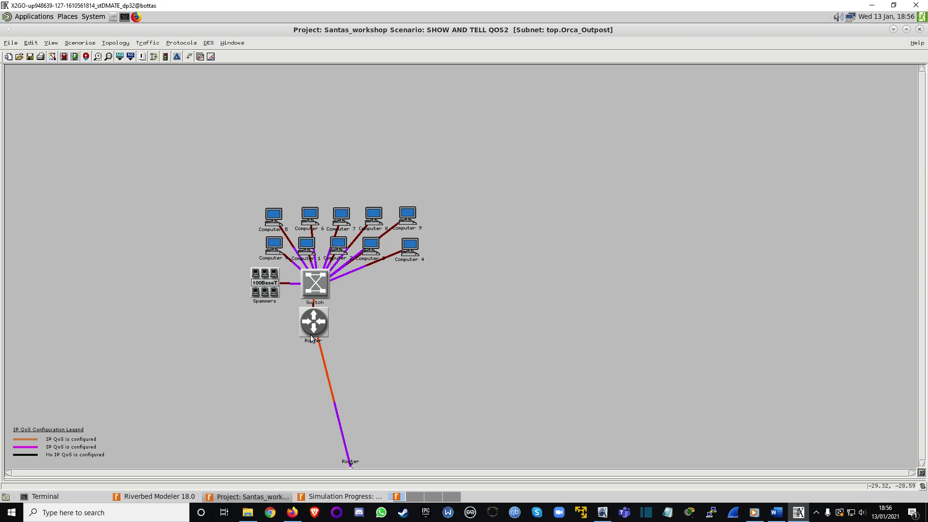
pyautogui.rightClick(245, 187)
pyautogui.click(271, 196)
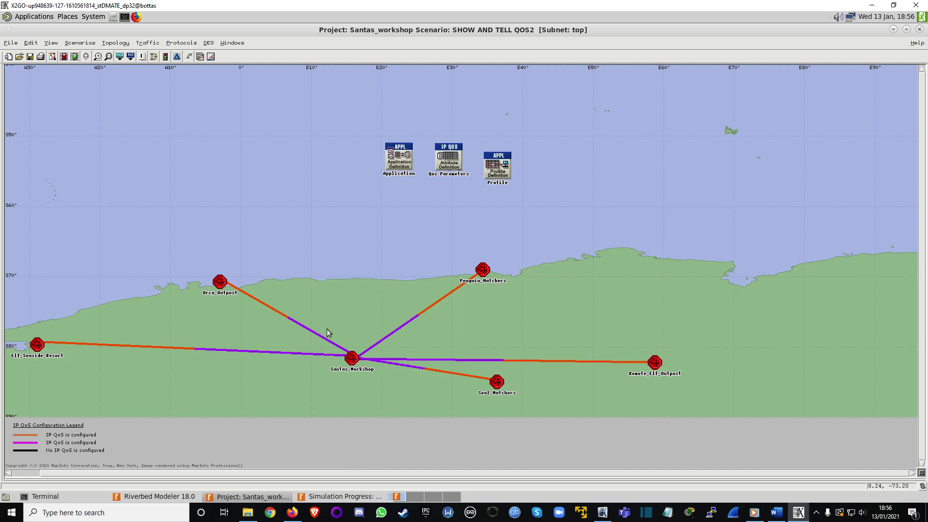
# - Recheck Santas_Workshop, go back to the top-level map, and review the finished 180-second run
pyautogui.doubleClick(352, 359)
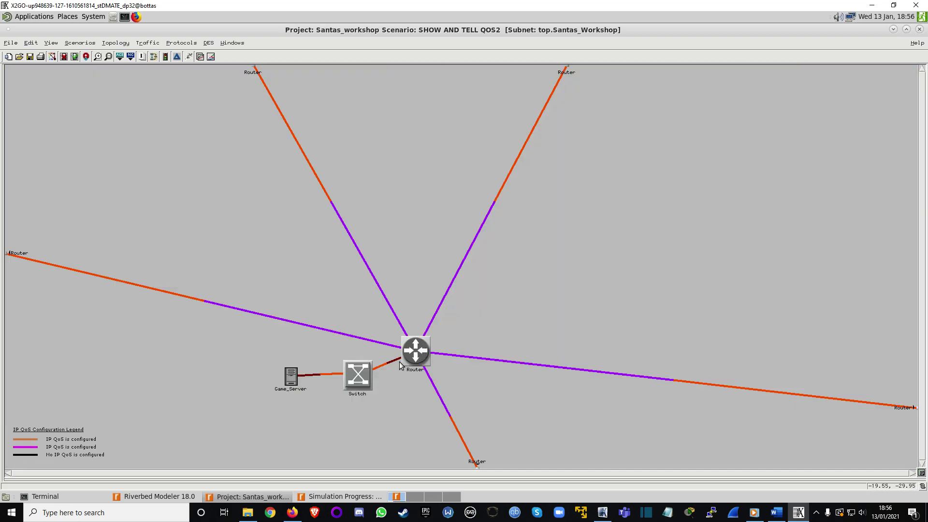
pyautogui.rightClick(246, 187)
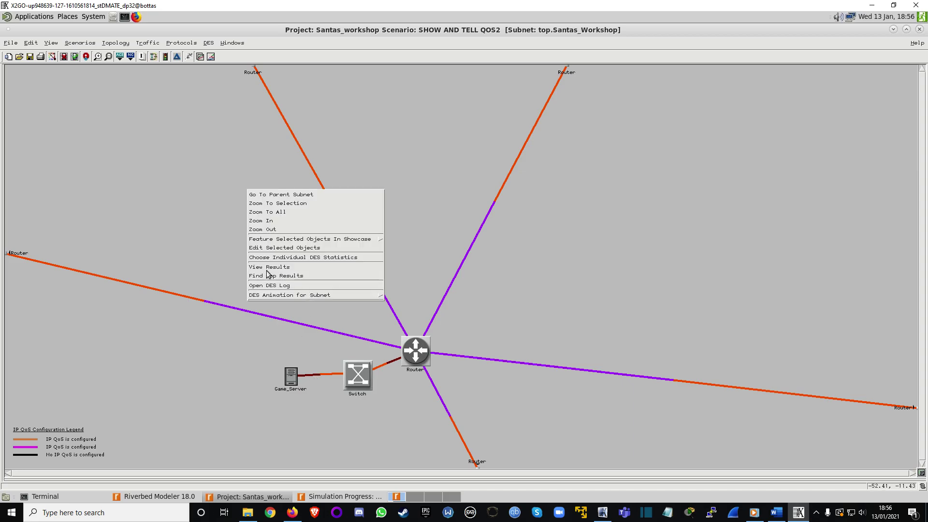
pyautogui.click(269, 196)
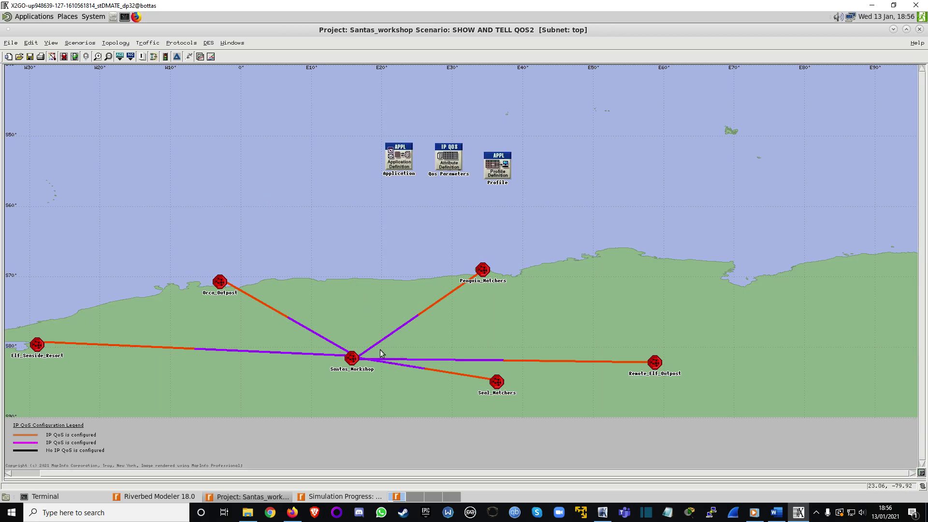
pyautogui.doubleClick(352, 358)
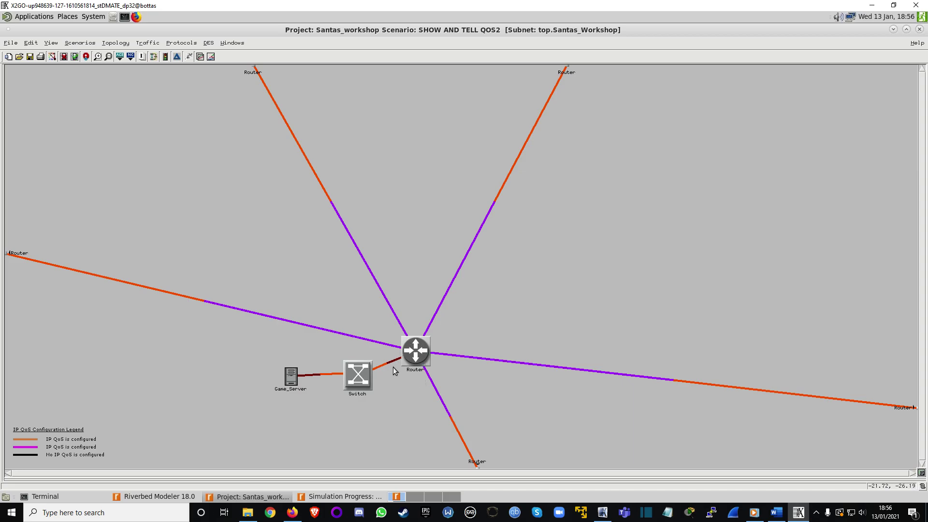
pyautogui.rightClick(247, 190)
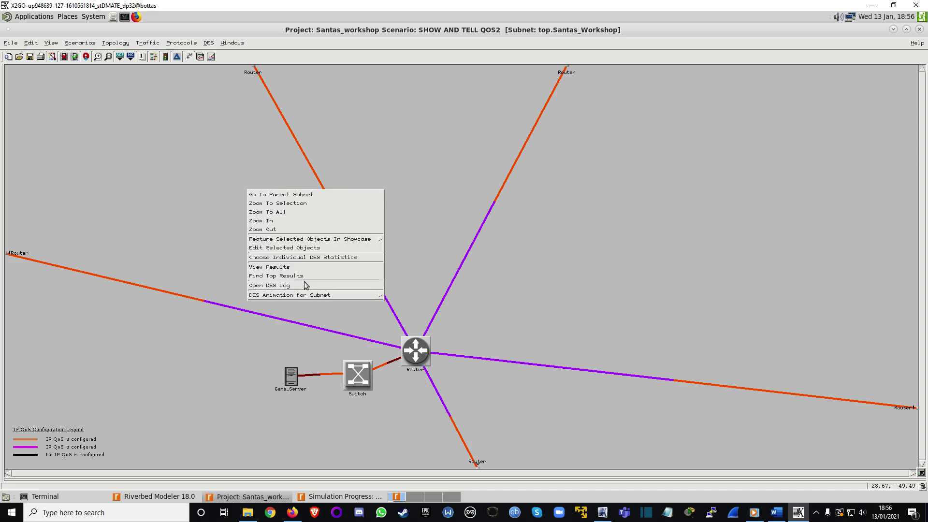
pyautogui.click(288, 196)
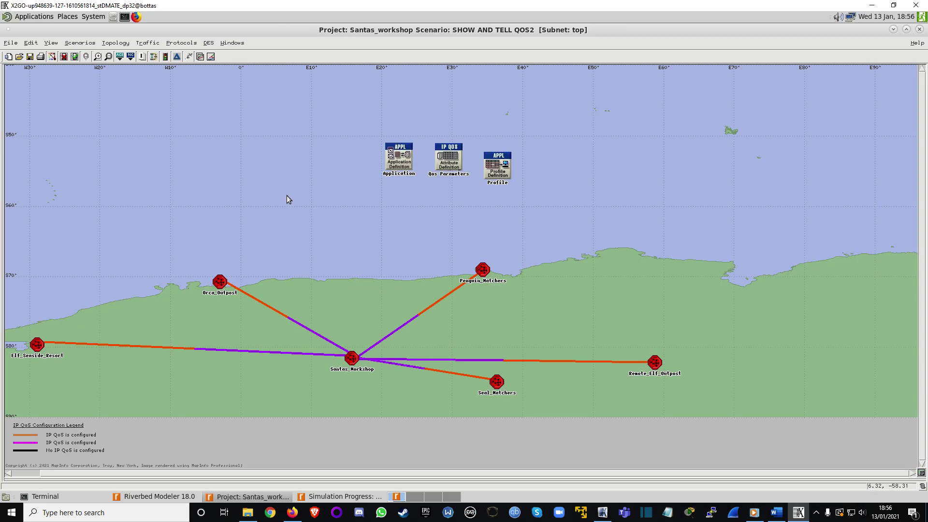
pyautogui.click(346, 496)
pyautogui.moveTo(686, 208); pyautogui.dragTo(507, 203)
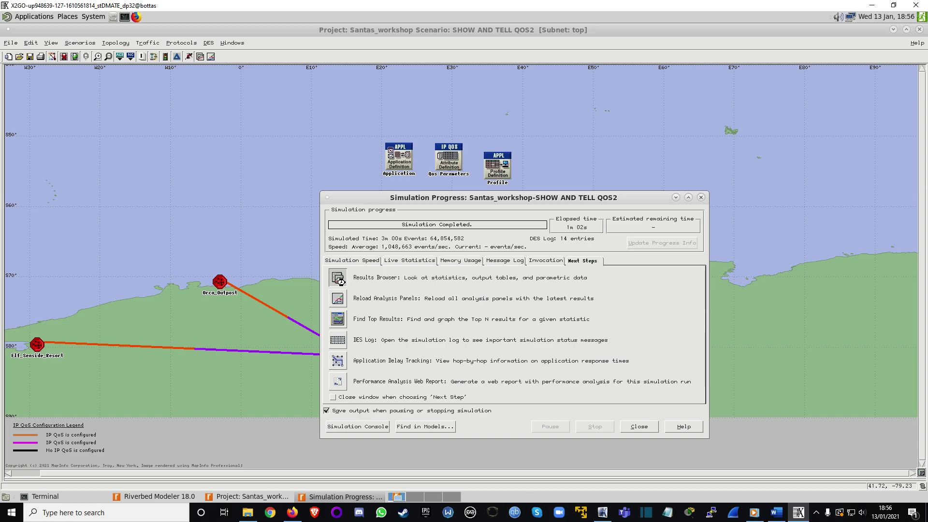
# - Preview Global Statistics DB Entry Response Time in the Results Browser with results for Current Project
pyautogui.click(338, 278)
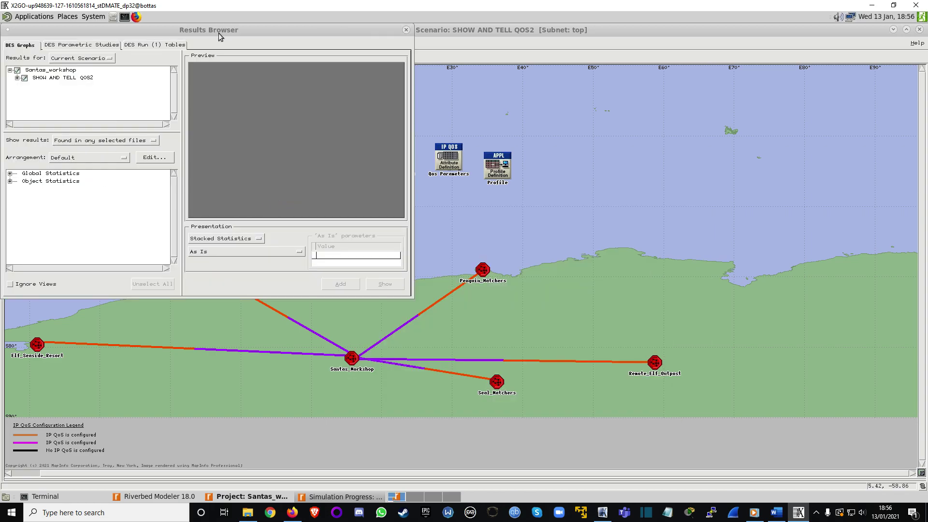
pyautogui.click(211, 252)
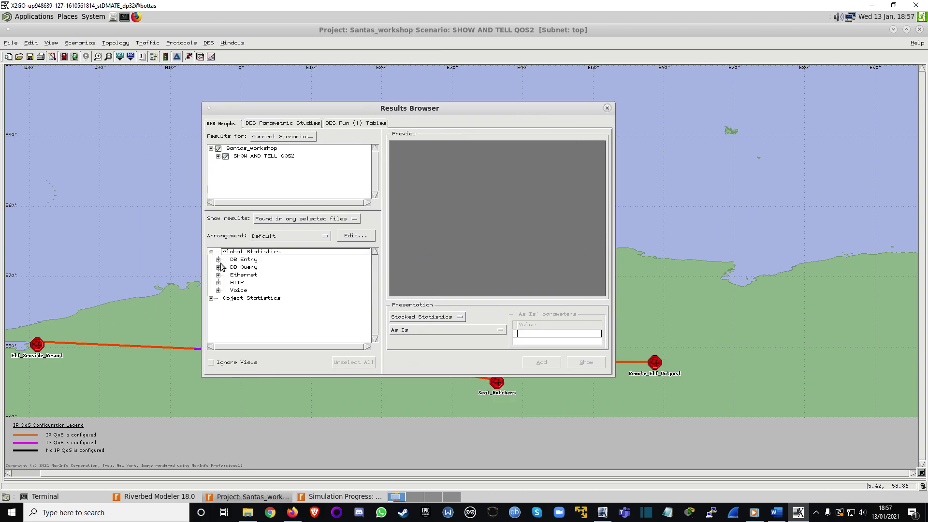
pyautogui.click(219, 259)
pyautogui.click(235, 267)
pyautogui.click(218, 259)
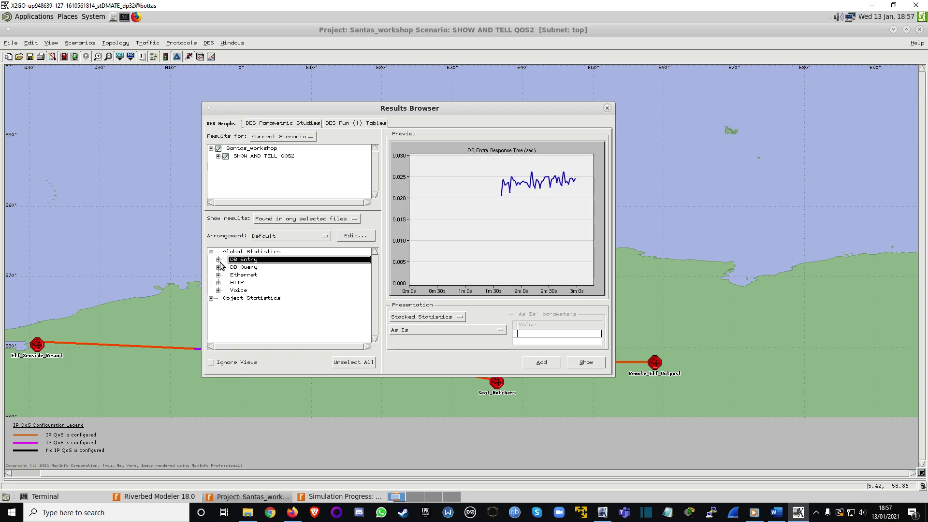
pyautogui.click(211, 251)
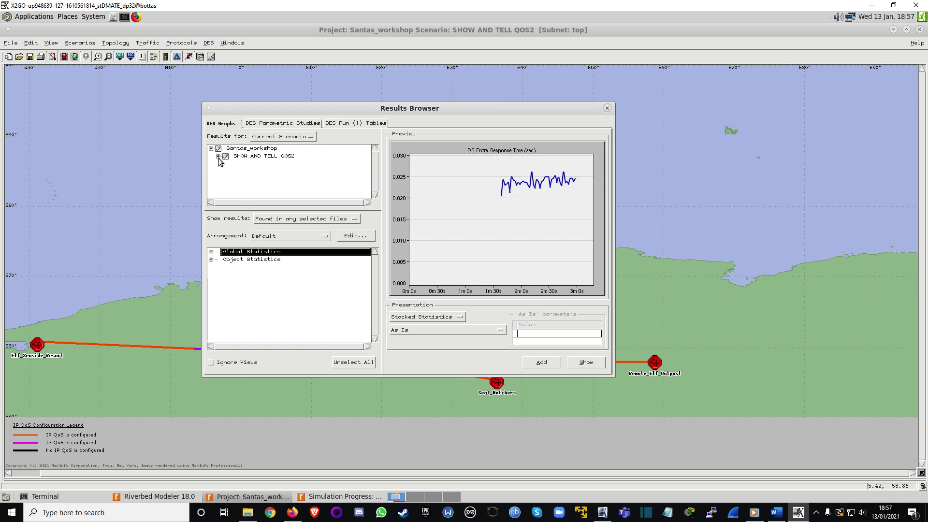
pyautogui.click(274, 136)
pyautogui.click(274, 152)
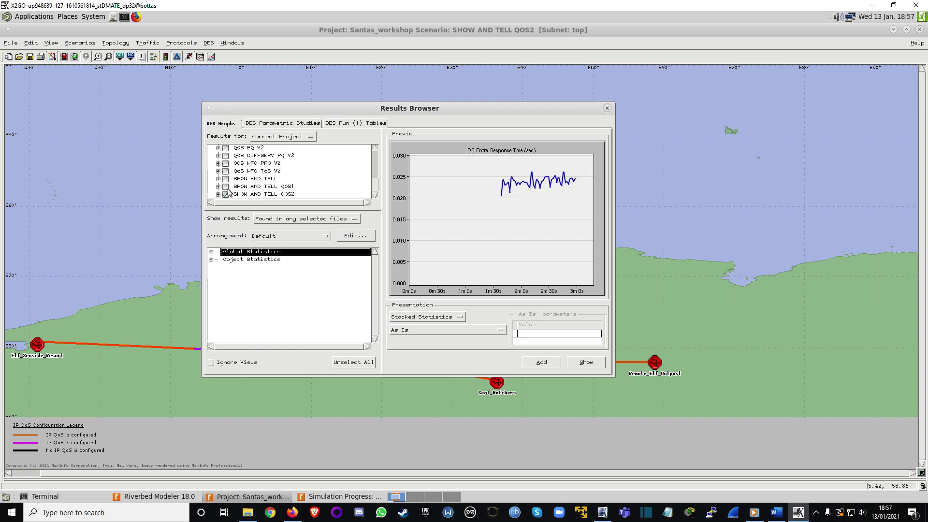
# - Overlay DB Entry response time for QOS2, QOS1 and SHOW AND TELL, then close the Results Browser
pyautogui.click(226, 187)
pyautogui.click(412, 320)
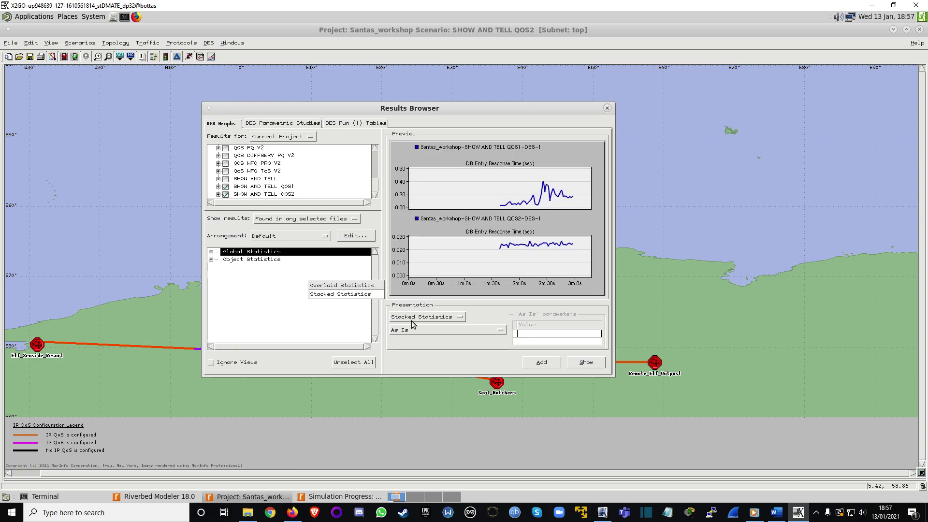
pyautogui.click(353, 286)
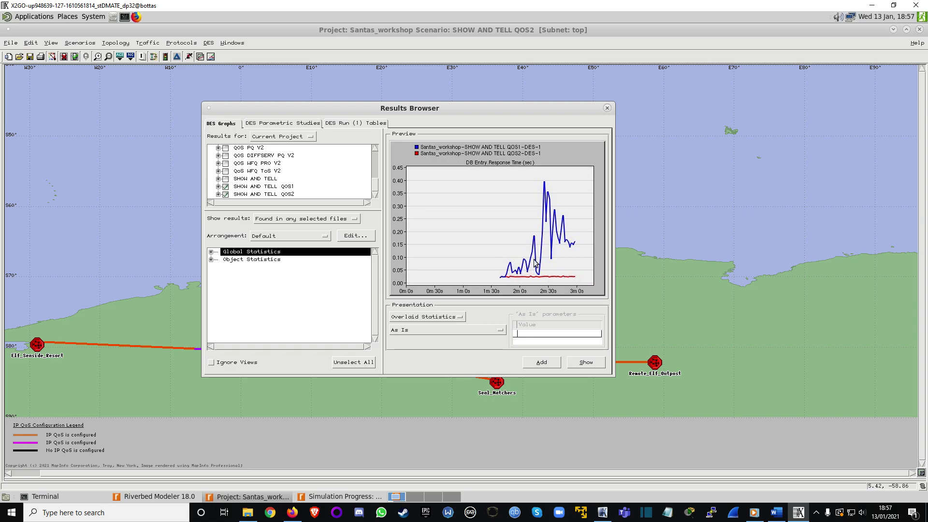
pyautogui.click(226, 179)
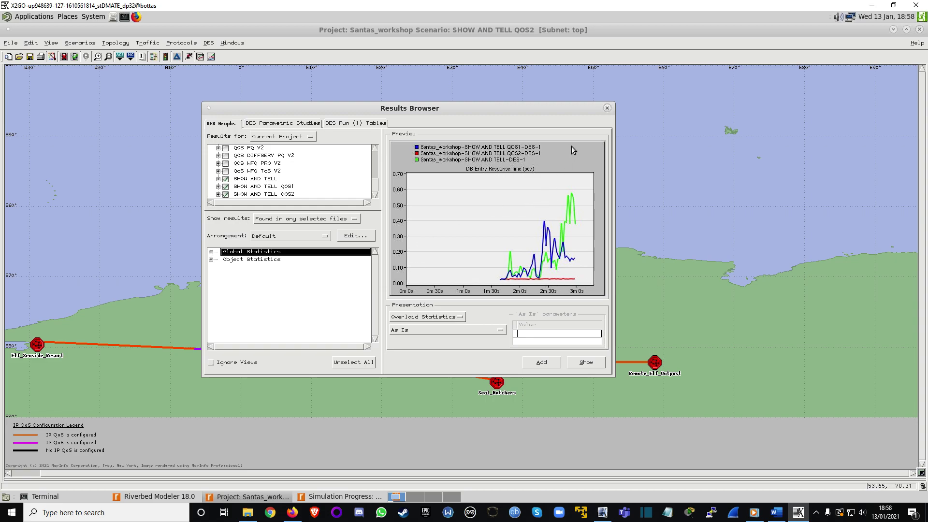
pyautogui.moveTo(608, 113)
pyautogui.mouseDown()
pyautogui.moveTo(375, 98)
pyautogui.moveTo(604, 121)
pyautogui.mouseUp()
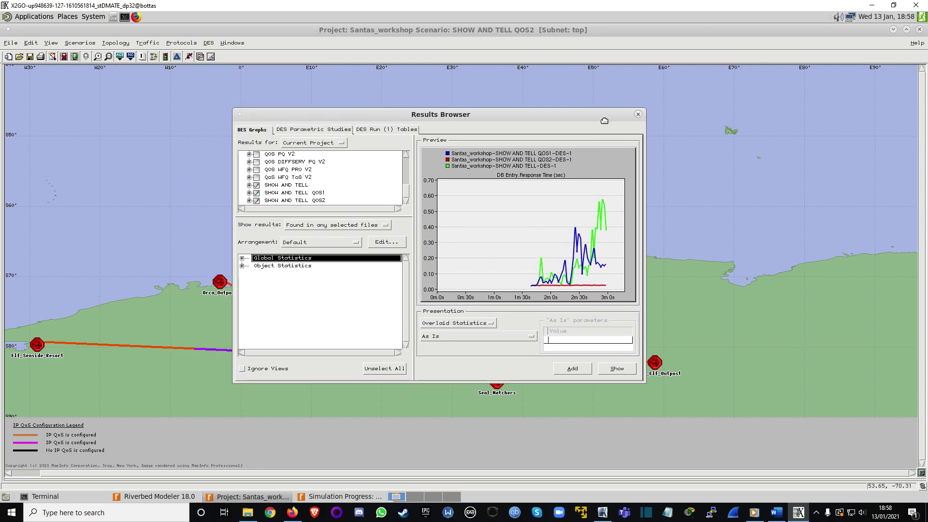
pyautogui.click(638, 115)
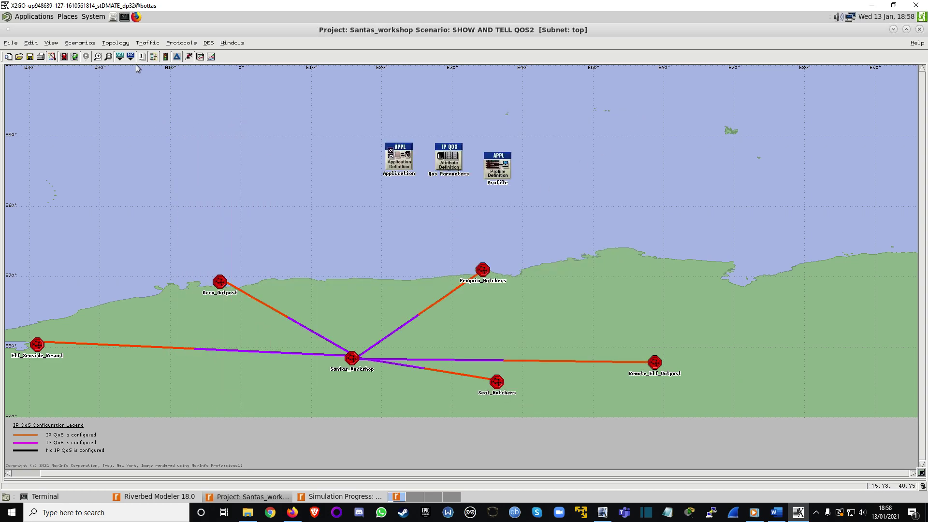
# - Configure IP QoS with the Priority Queuing scheme and Protocol Based profile on all connected interfaces
pyautogui.click(181, 42)
pyautogui.moveTo(178, 92)
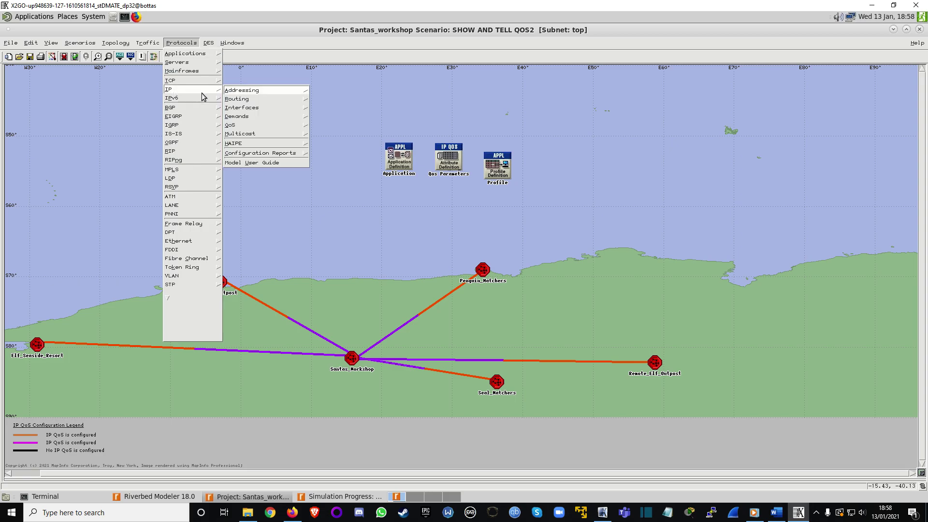
pyautogui.moveTo(247, 125)
pyautogui.click(346, 126)
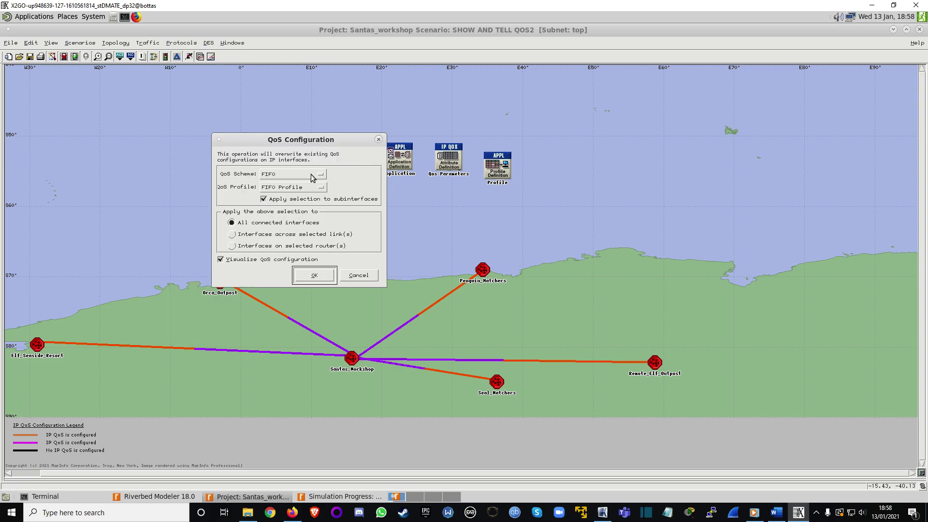
pyautogui.click(560, 191)
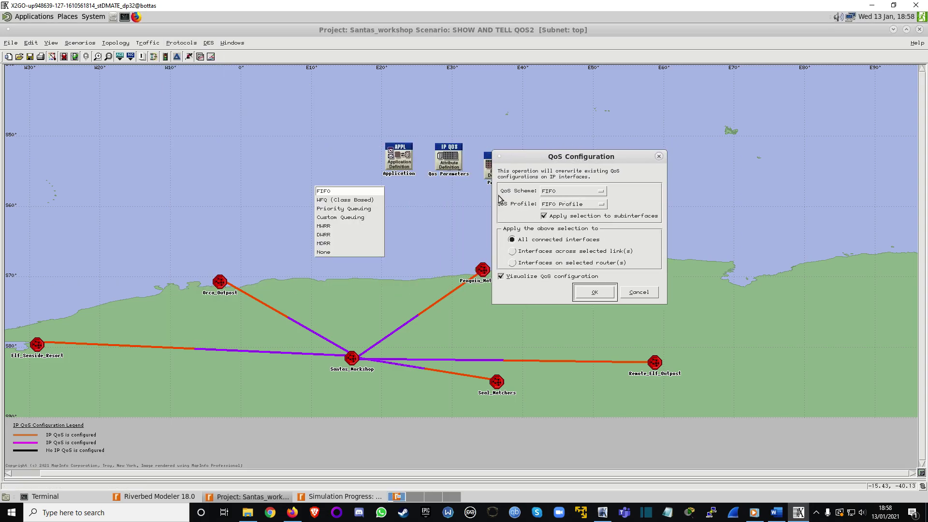
pyautogui.click(331, 209)
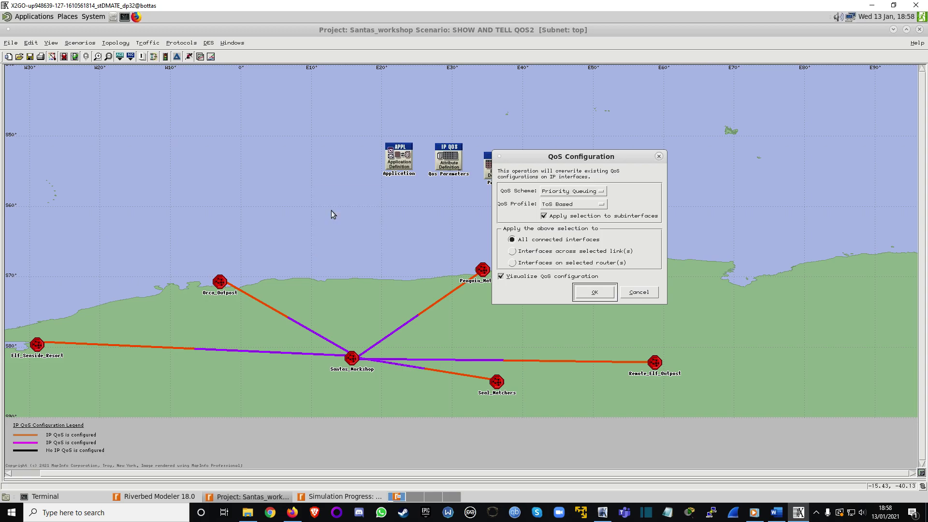
pyautogui.click(572, 205)
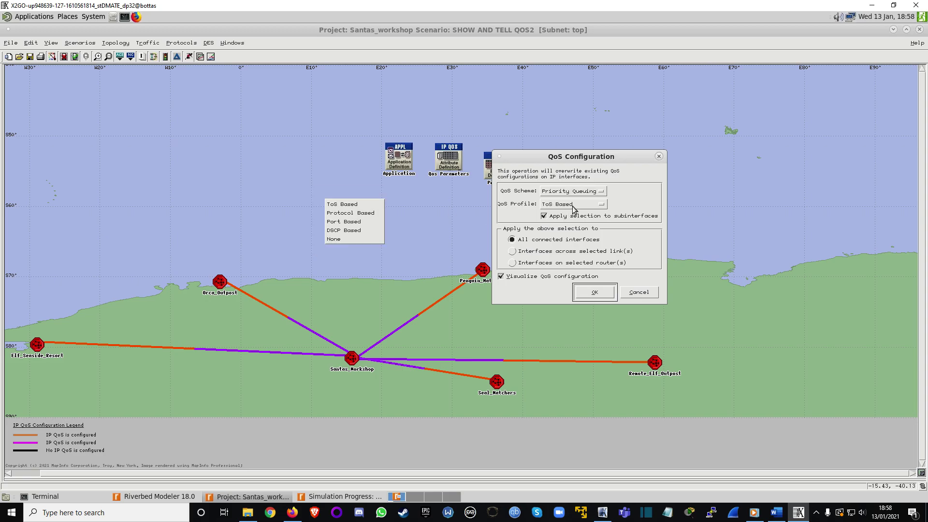
pyautogui.click(364, 213)
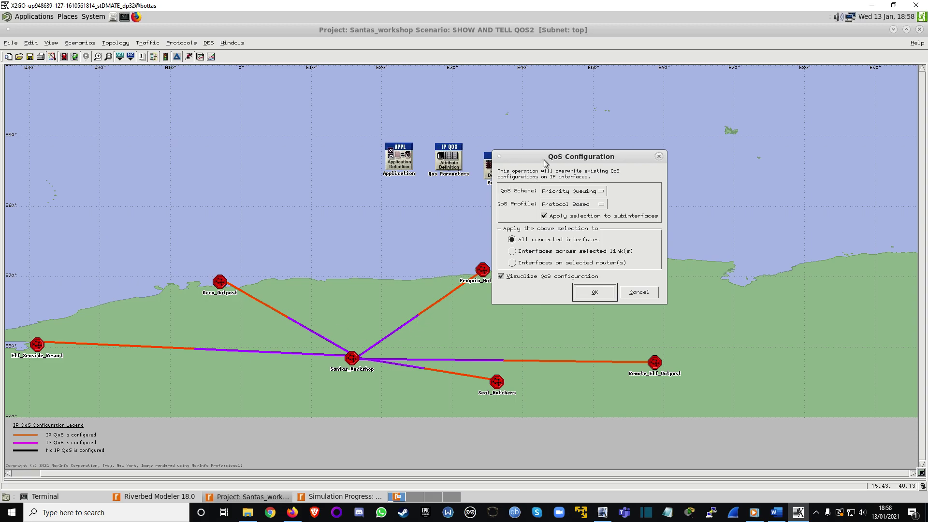
pyautogui.moveTo(545, 157); pyautogui.dragTo(640, 153)
pyautogui.click(448, 157)
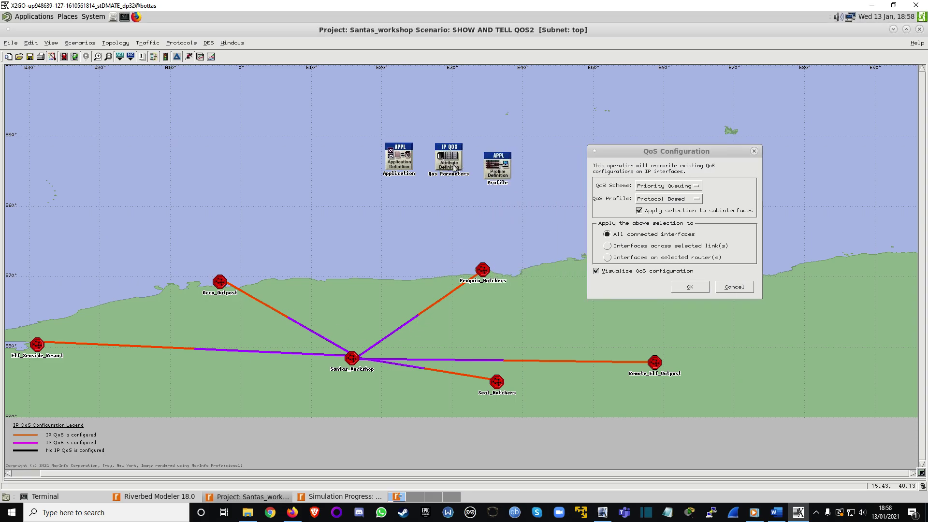
pyautogui.click(690, 287)
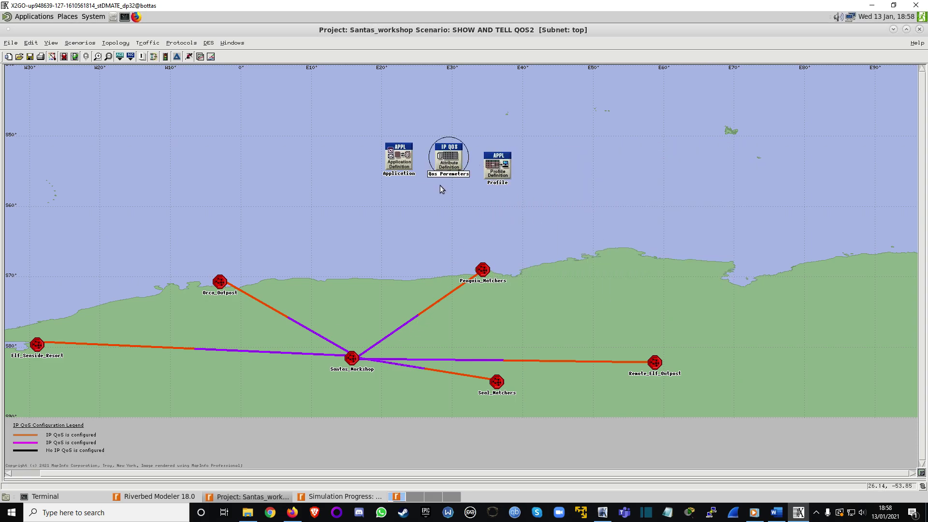
# - Open the QoS Parameters object's attributes and expand its Priority Queuing Profiles
pyautogui.moveTo(368, 156); pyautogui.dragTo(271, 152)
pyautogui.rightClick(306, 143)
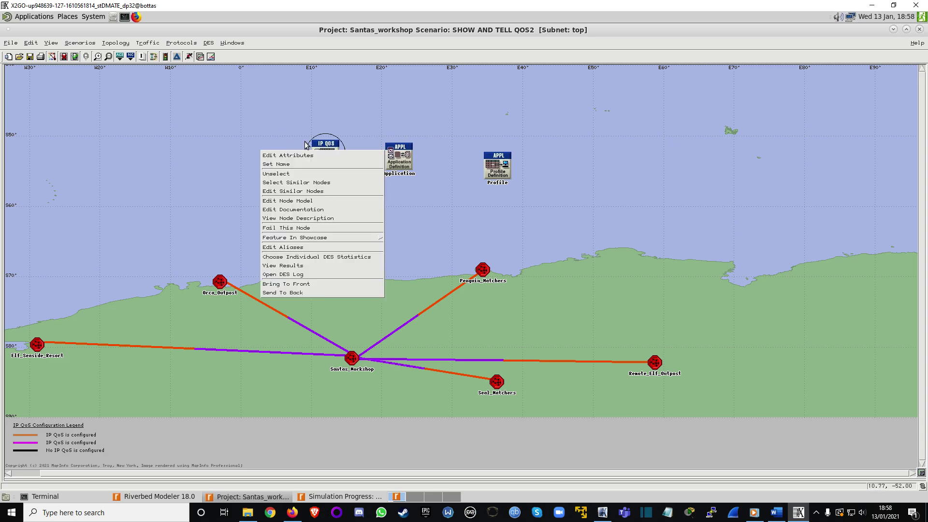
pyautogui.click(296, 158)
pyautogui.scroll(-2, 187, 162)
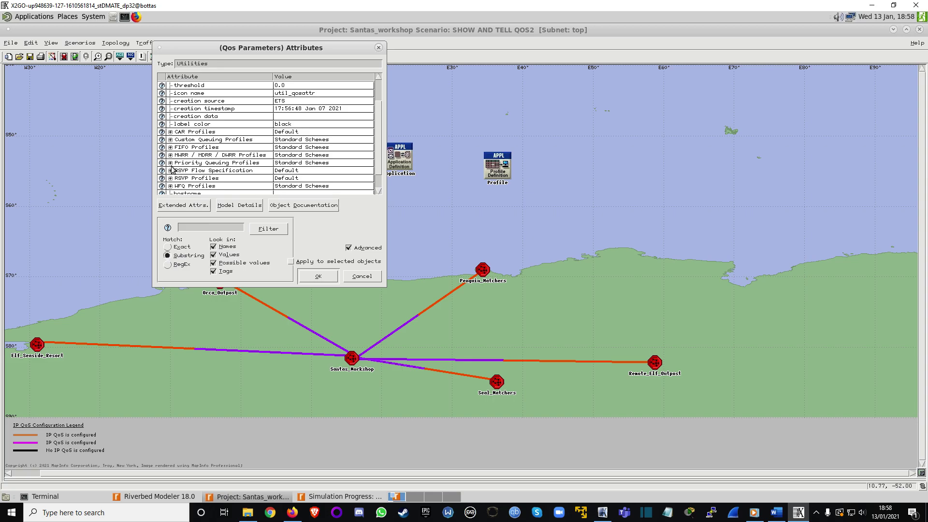
pyautogui.click(171, 164)
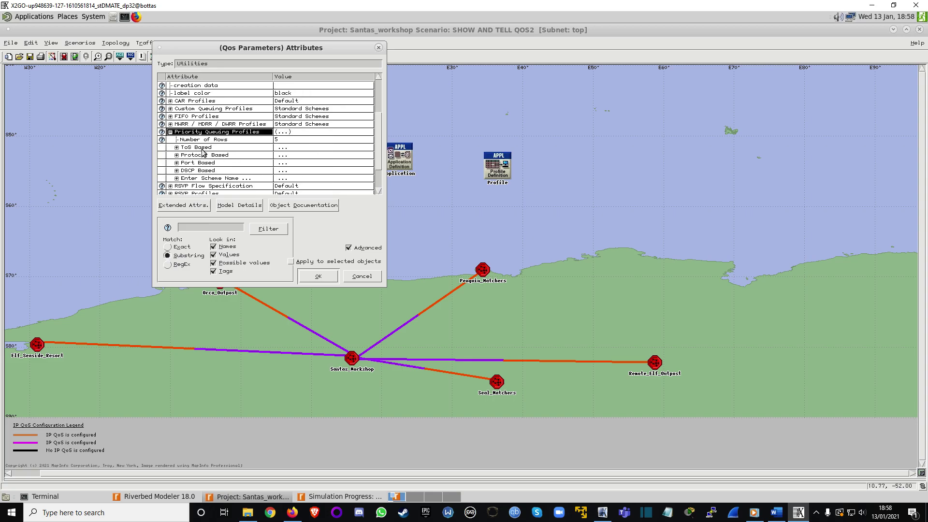